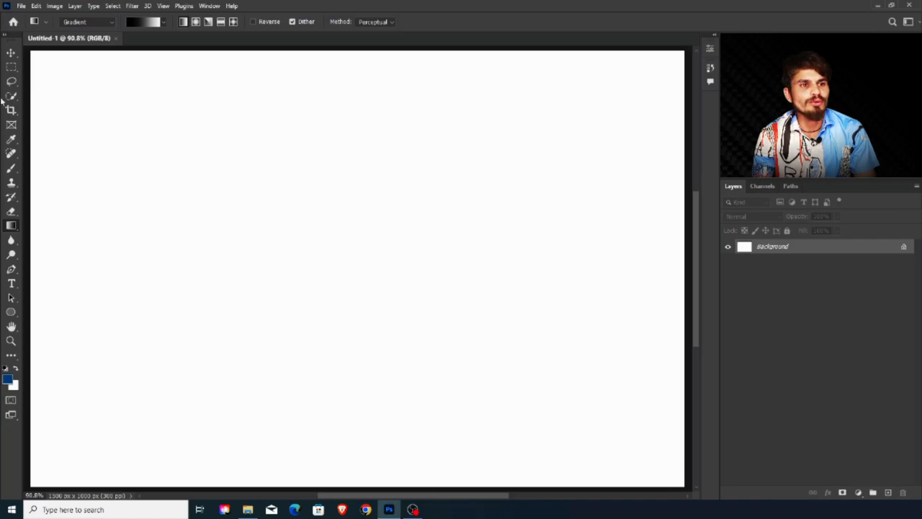
- Create a new 1500 x 1000 px document at 300 ppi with RGB colour and a white background
left_click(21, 6)
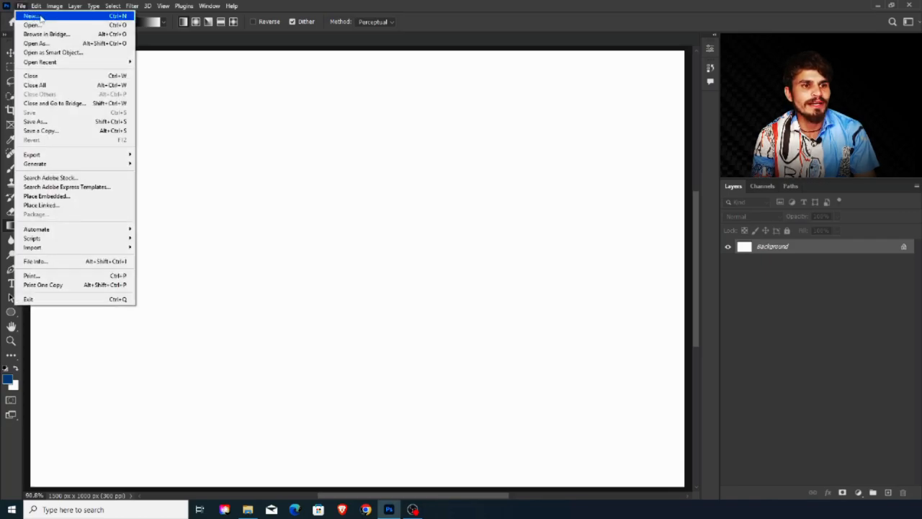
left_click(41, 17)
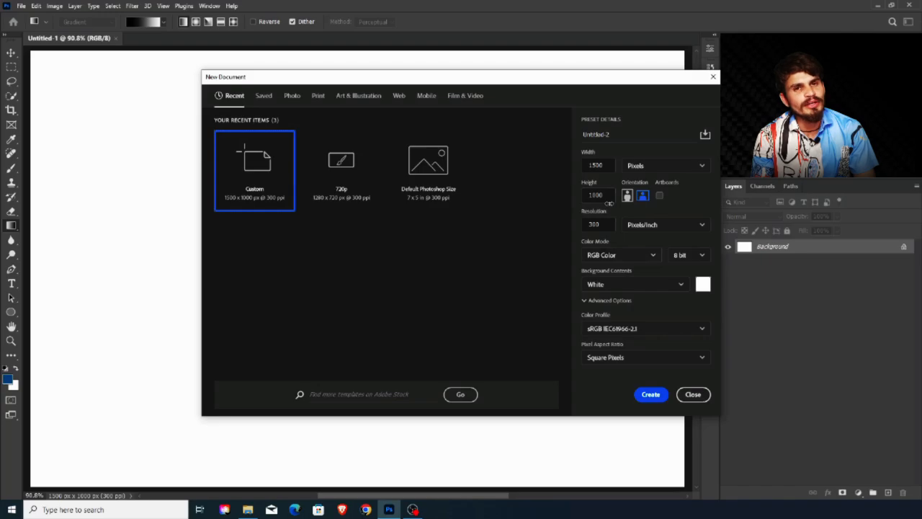
left_click(651, 395)
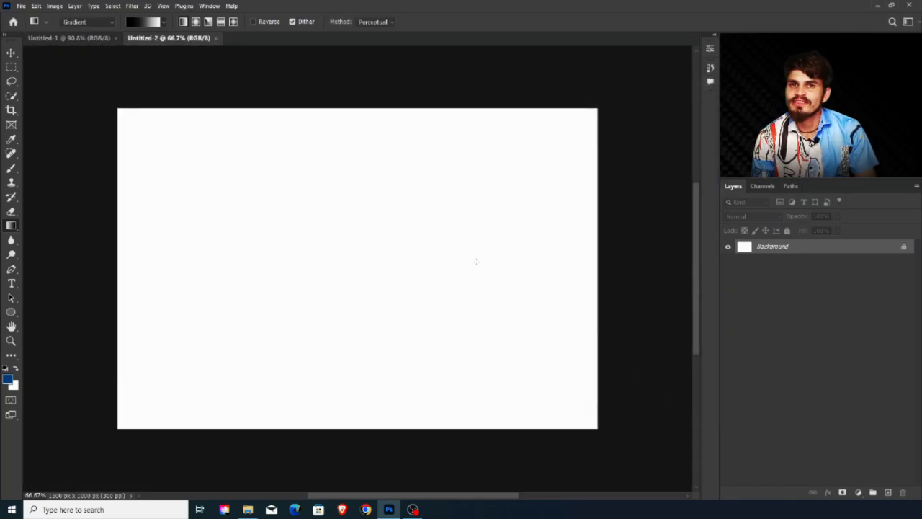
key("ctrl+0")
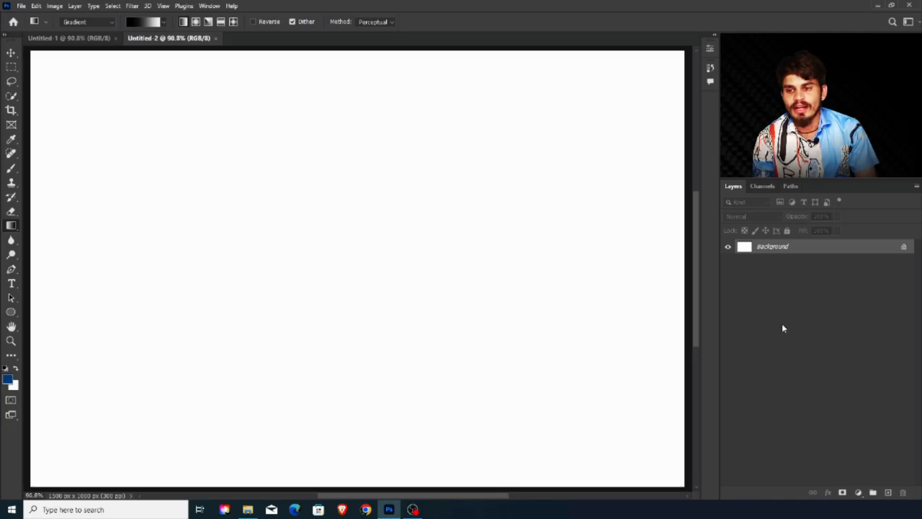
- Add a Solid Color fill layer in black, 000000, above the background
left_click(858, 492)
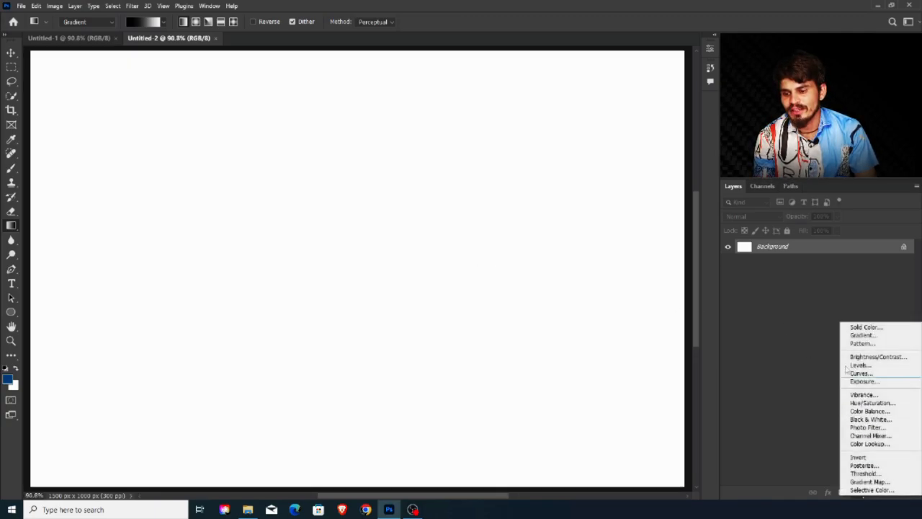
left_click(888, 329)
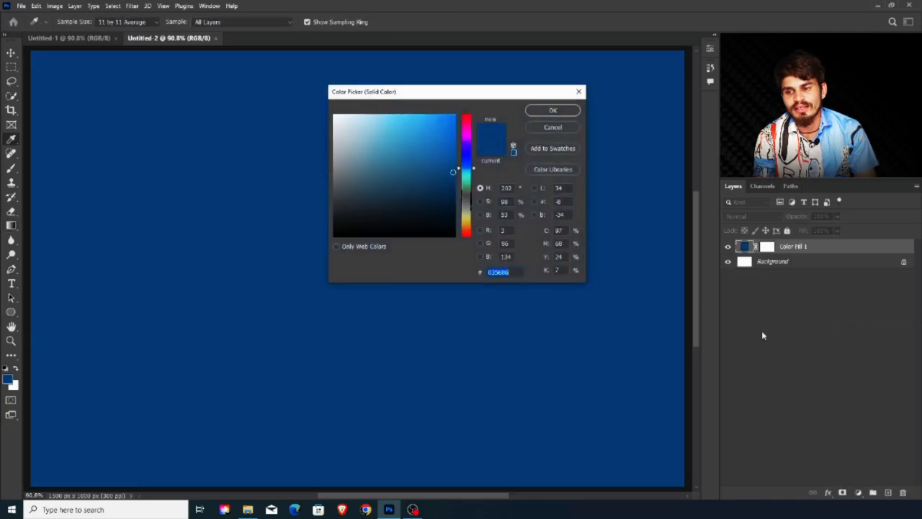
type("000000")
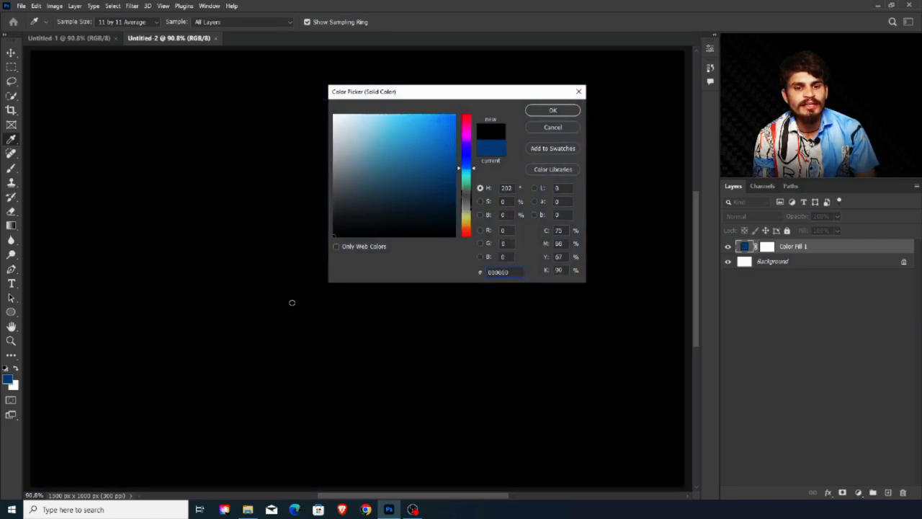
left_click(553, 110)
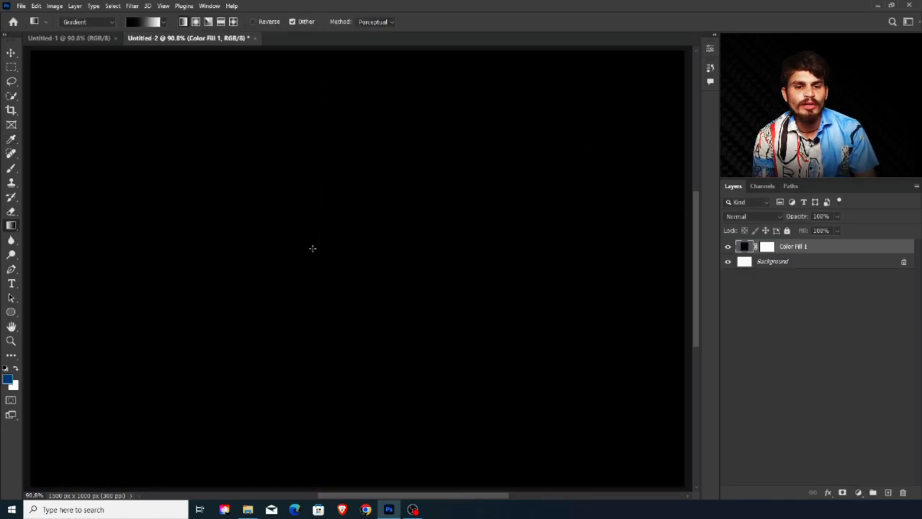
- Add the horizontal text GOLD in the Algerian font on the canvas
left_click(11, 283)
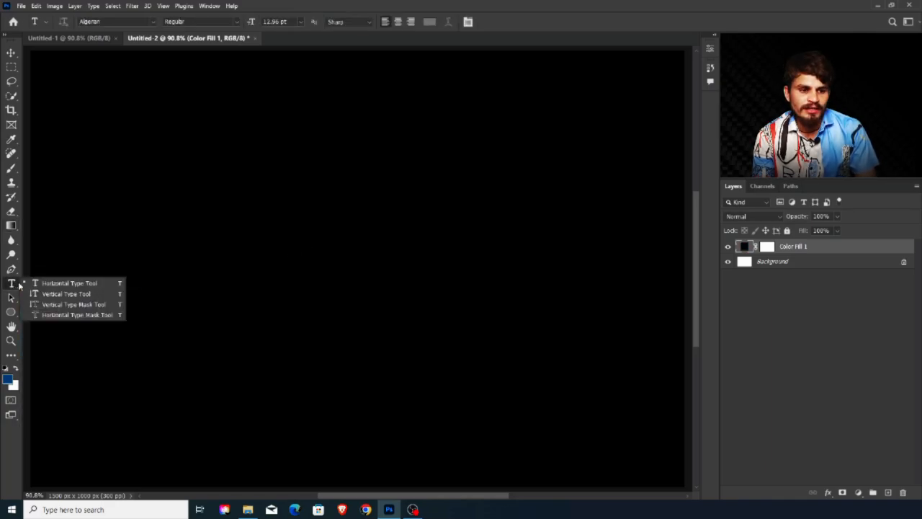
left_click(66, 283)
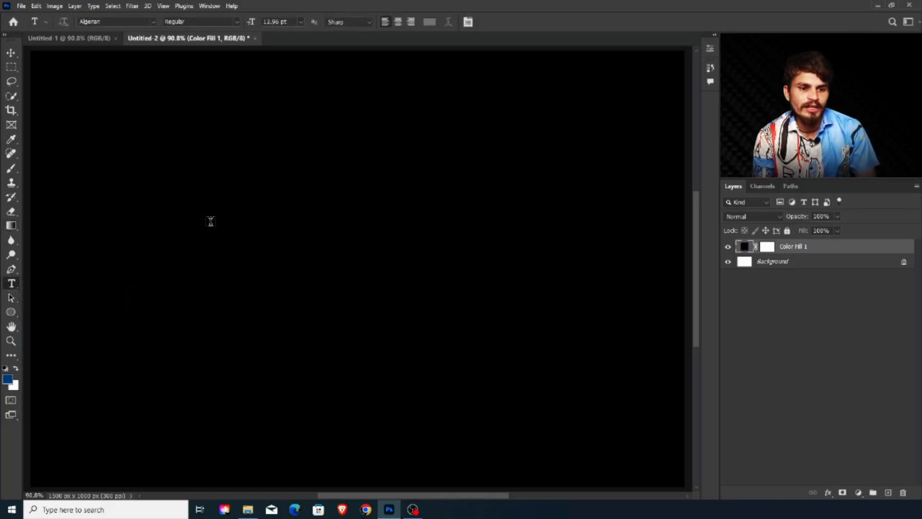
left_click(211, 223)
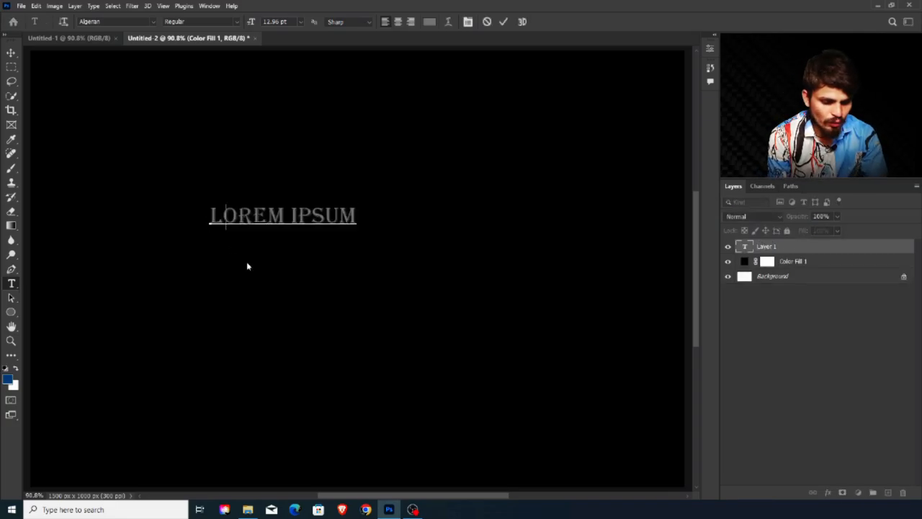
type("GOLD")
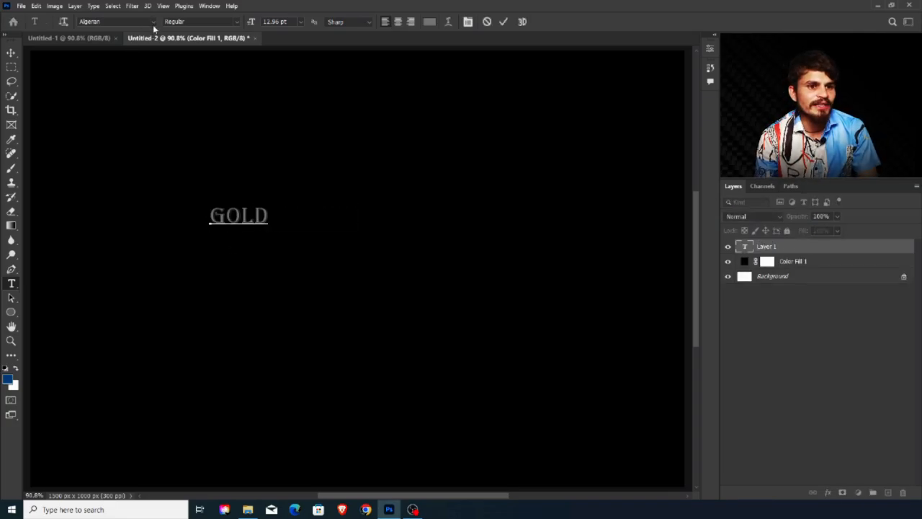
left_click(153, 23)
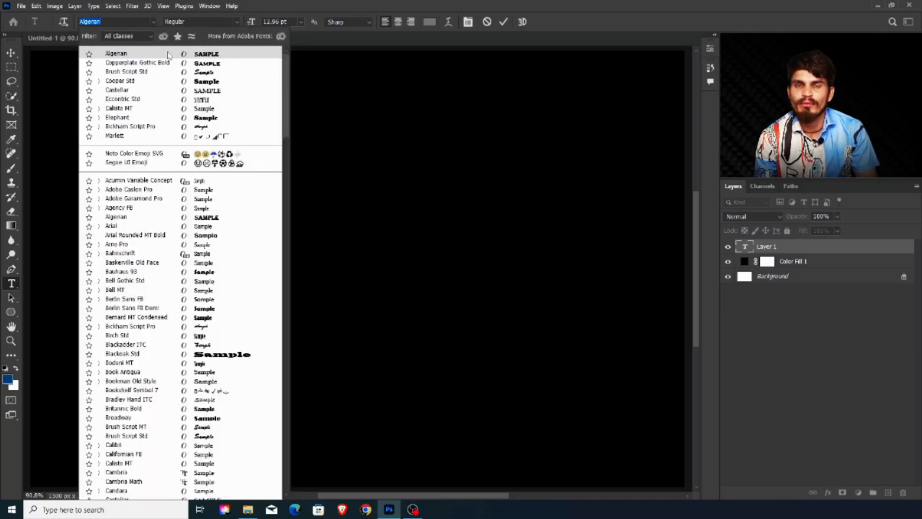
- Set the GOLD text's colour to grey 828282 and commit the text
left_click(431, 24)
left_click(430, 23)
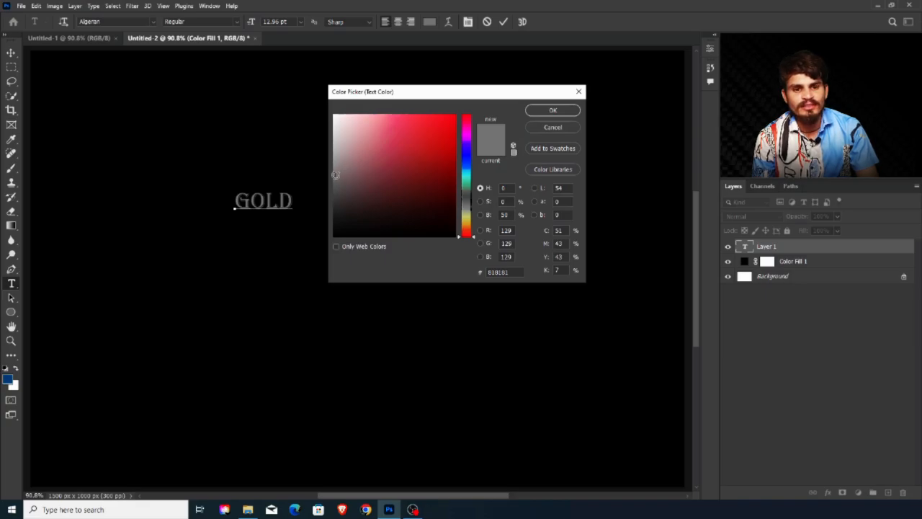
left_click(334, 172)
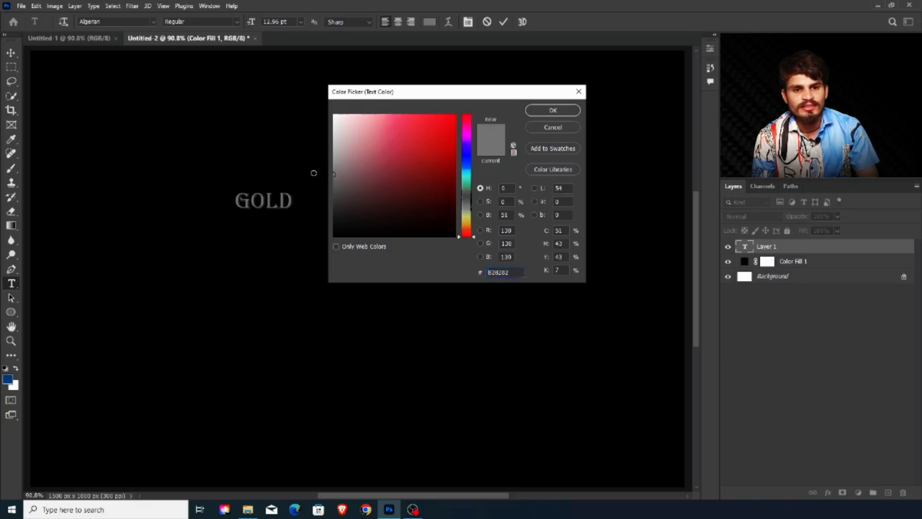
left_click(549, 112)
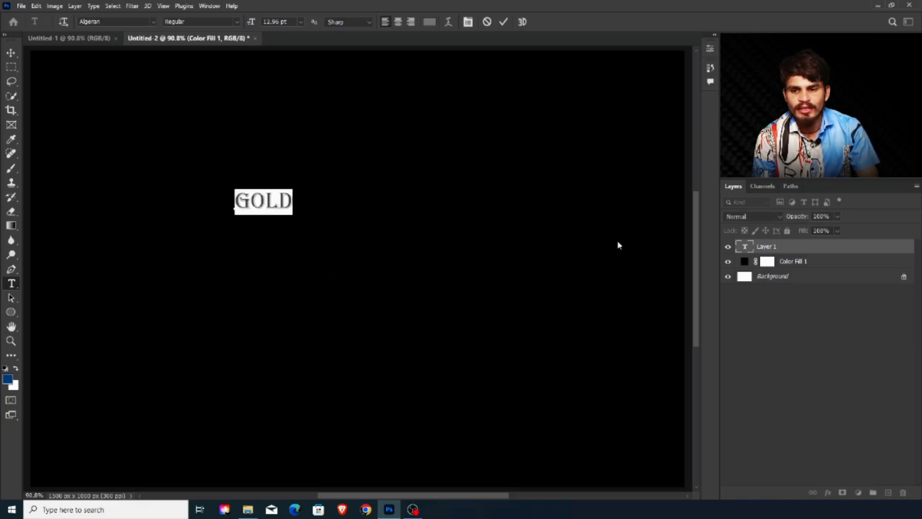
key("ctrl+Return")
- Scale the GOLD text up to about 587% and centre it on the canvas
key("v")
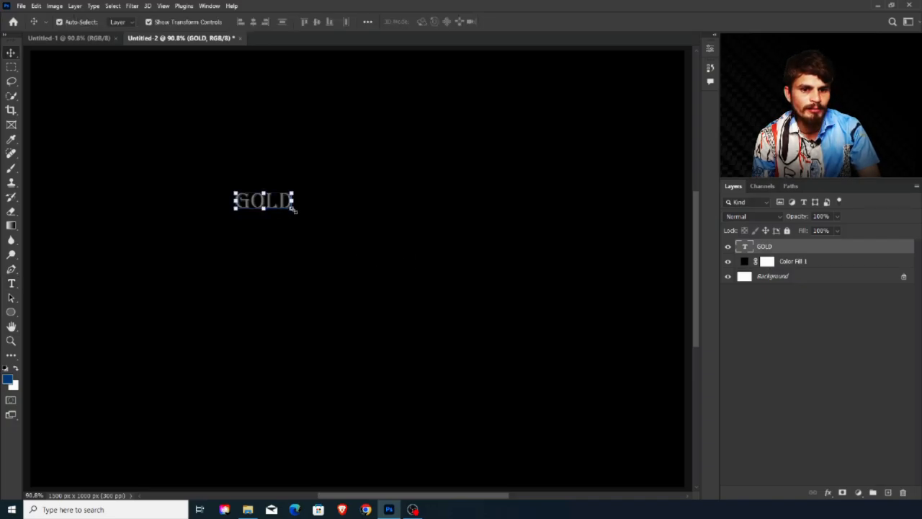
left_click_drag(294, 208, 544, 383)
left_click_drag(494, 263, 426, 271)
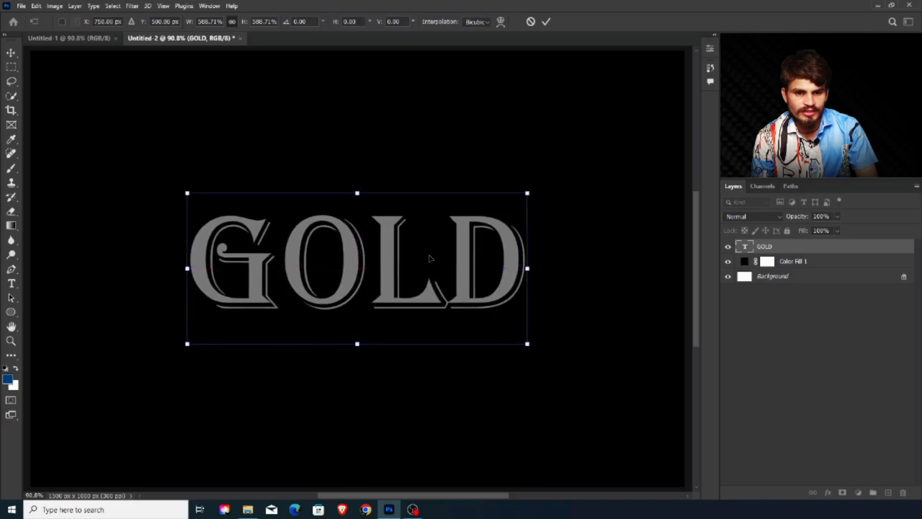
- Convert the GOLD text layer to a smart object
left_click(802, 251)
right_click(803, 250)
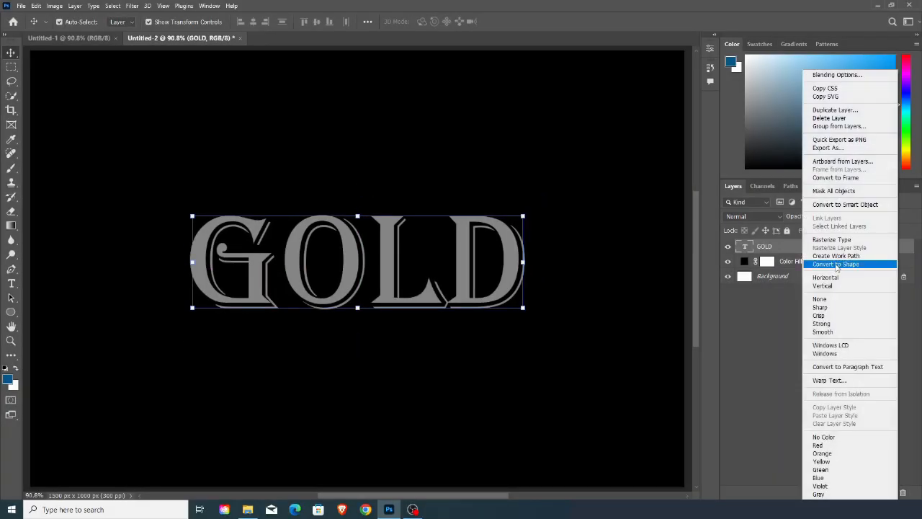
left_click(854, 206)
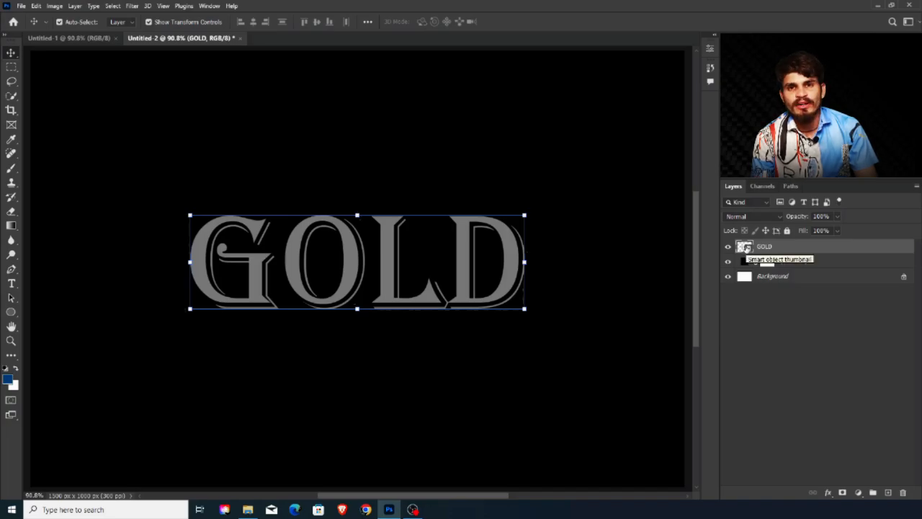
- Add a Bevel & Emboss effect to the GOLD layer with a depth of 666%
double_click(820, 248)
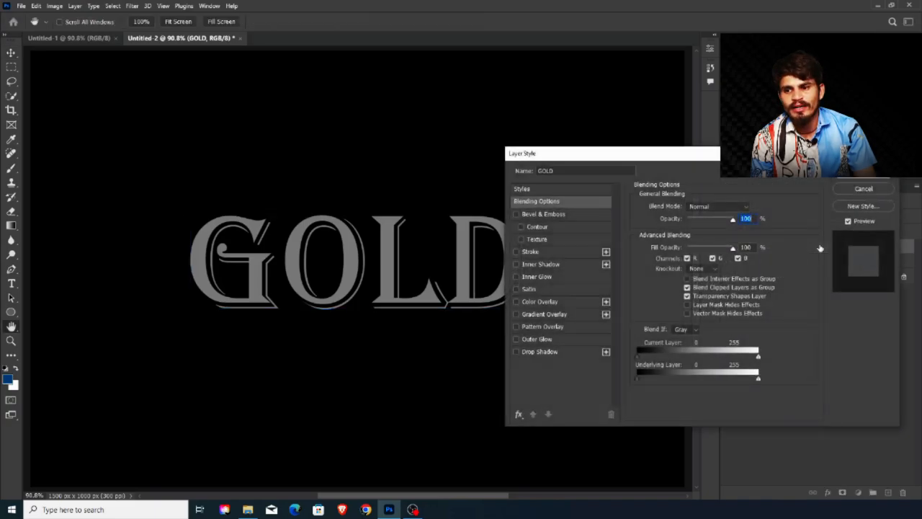
left_click(516, 215)
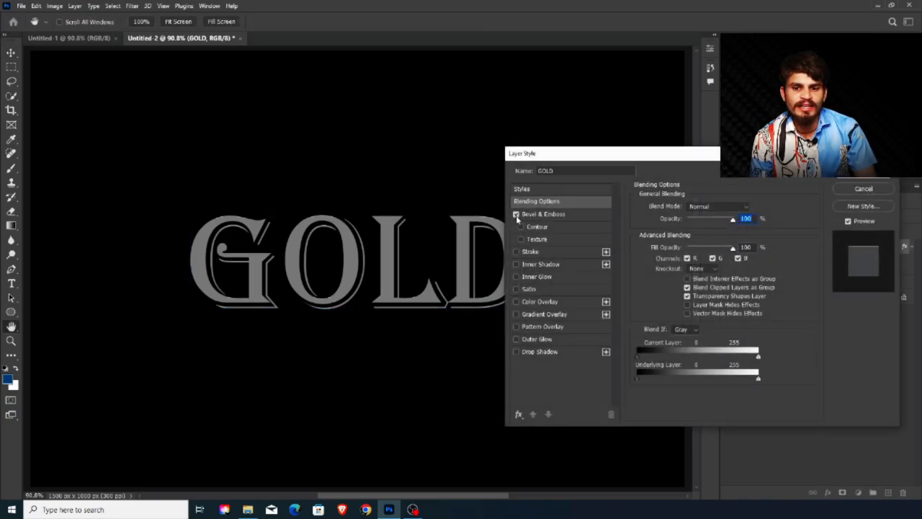
left_click(563, 215)
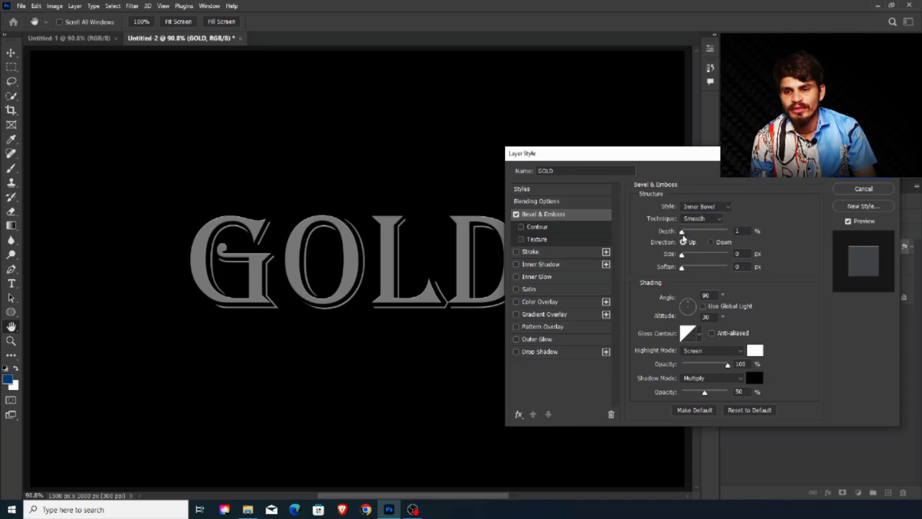
left_click_drag(682, 231, 712, 236)
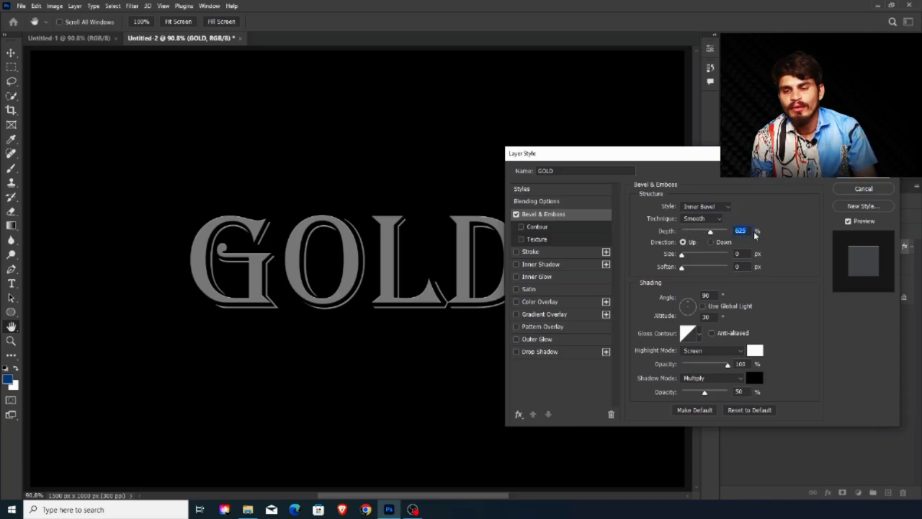
type("666")
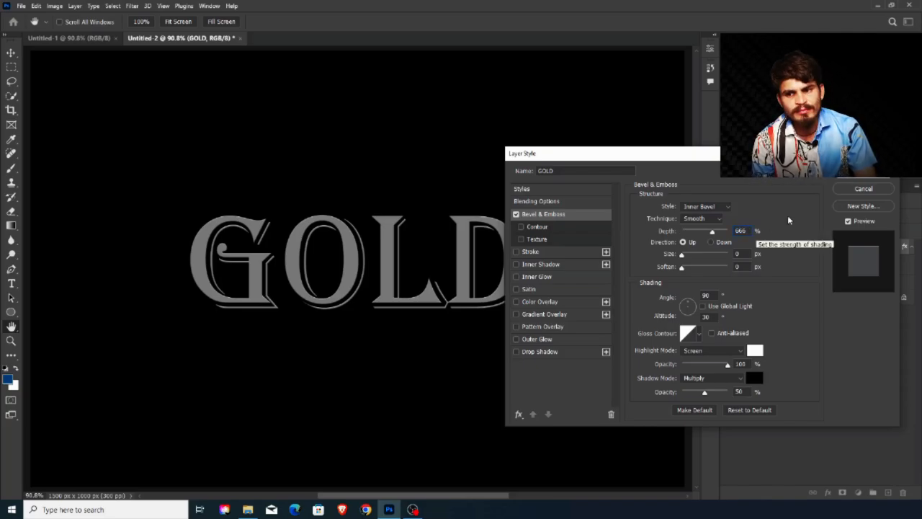
- Set the bevel's size to 11 px with Use Global Light off
left_click_drag(681, 255, 686, 257)
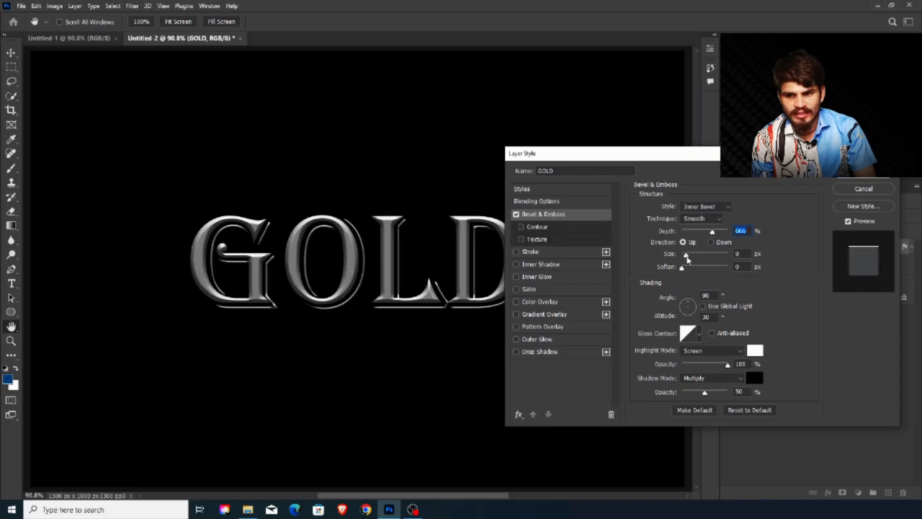
left_click(737, 254)
key("Up")
key("Up")
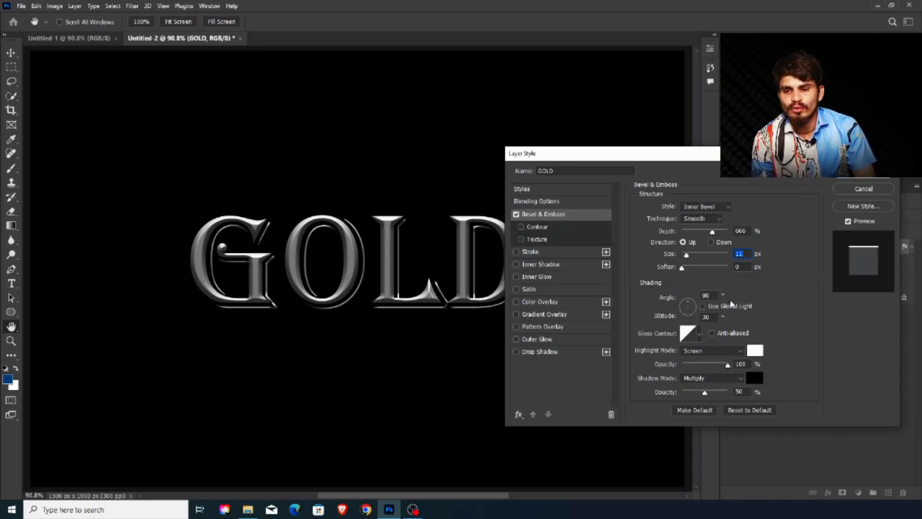
left_click(703, 306)
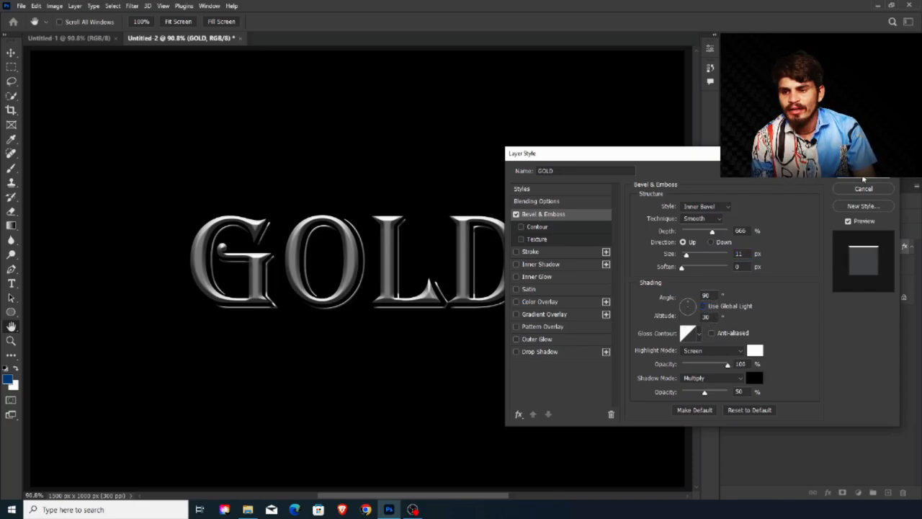
- Add an Inner Shadow to the GOLD layer with 30% opacity and a size of 92 px
left_click(515, 264)
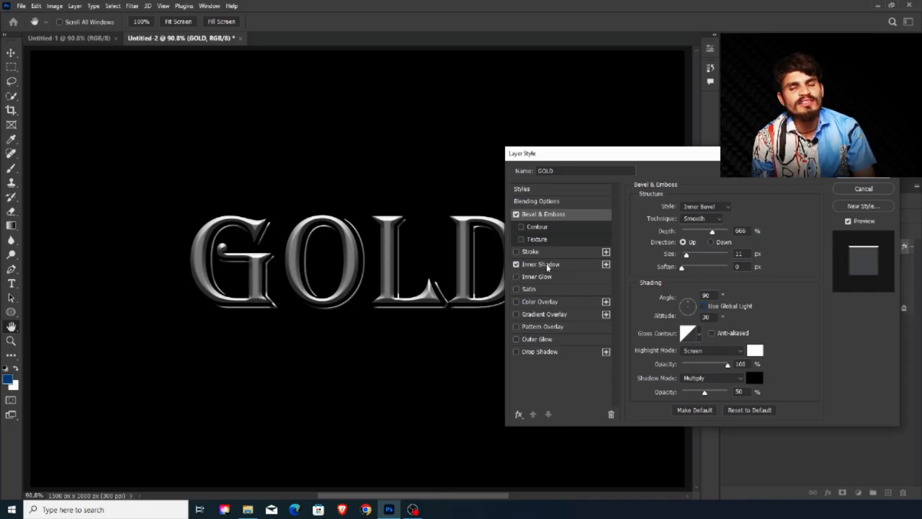
left_click(550, 265)
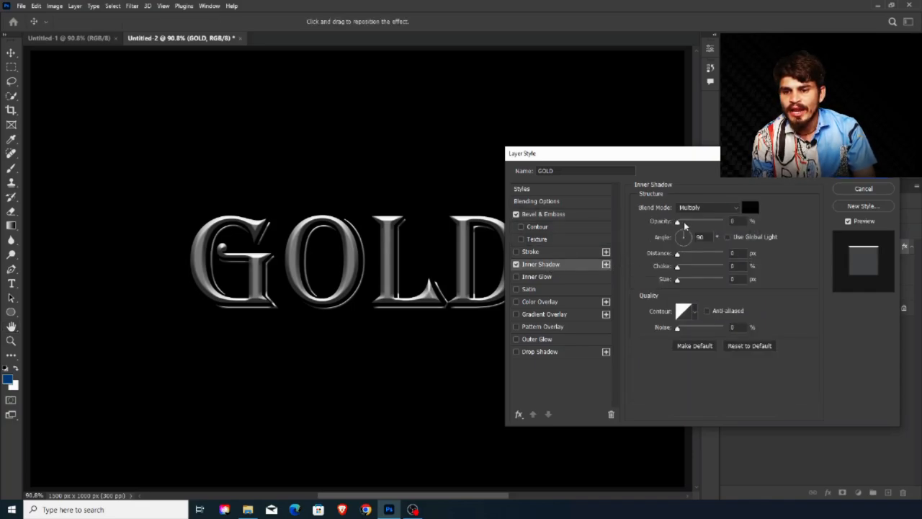
left_click_drag(678, 224, 691, 225)
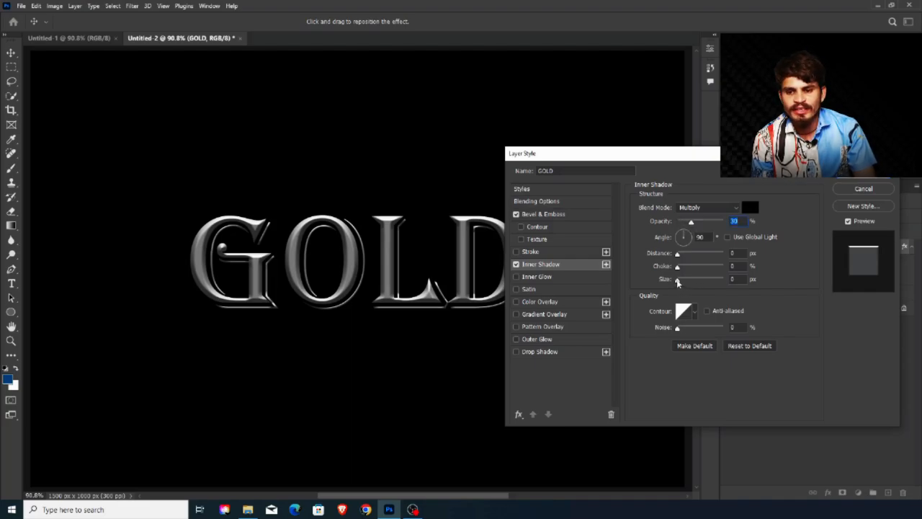
left_click_drag(677, 283, 682, 283)
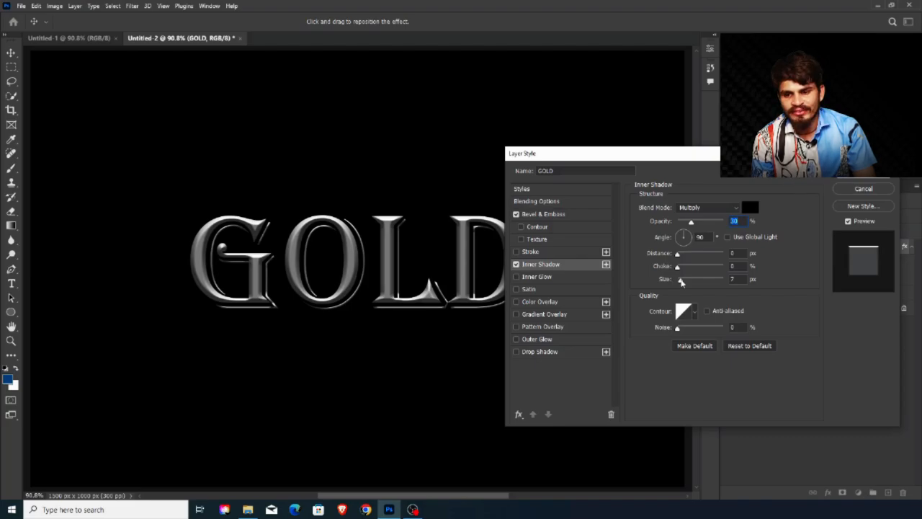
left_click_drag(681, 281, 696, 281)
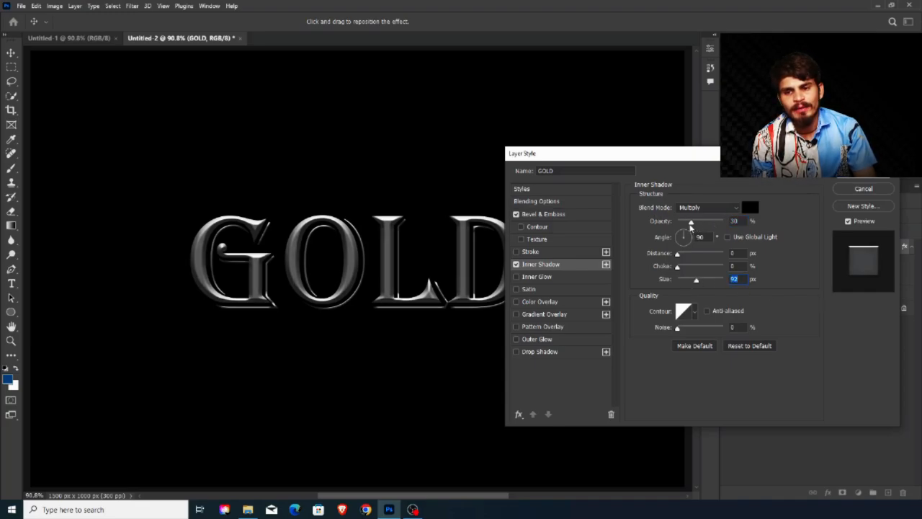
left_click_drag(690, 221, 727, 222)
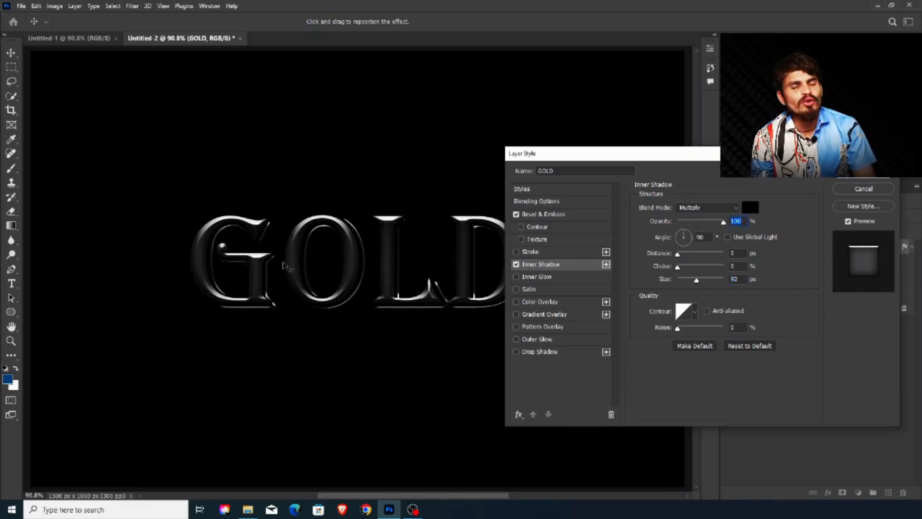
left_click_drag(727, 222, 691, 224)
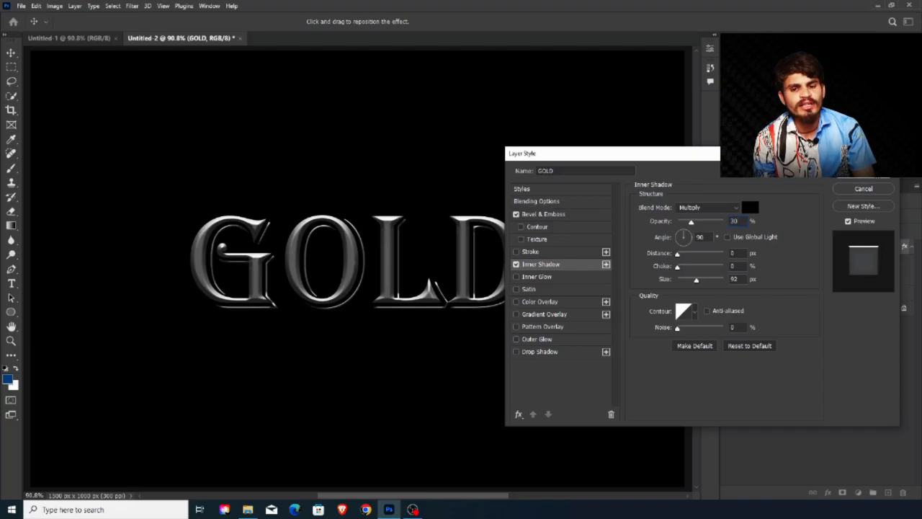
- Apply the layer style to the GOLD layer and put the layer in a collapsed group
left_click(863, 171)
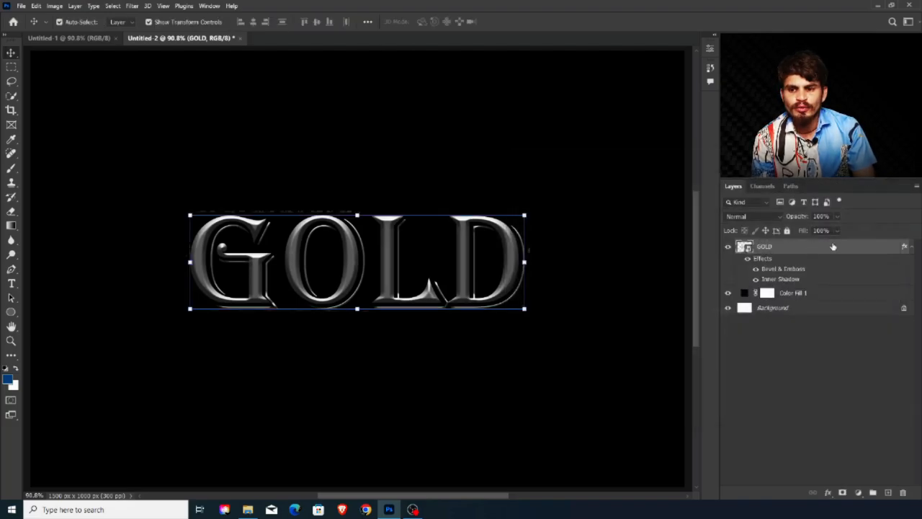
left_click(798, 309)
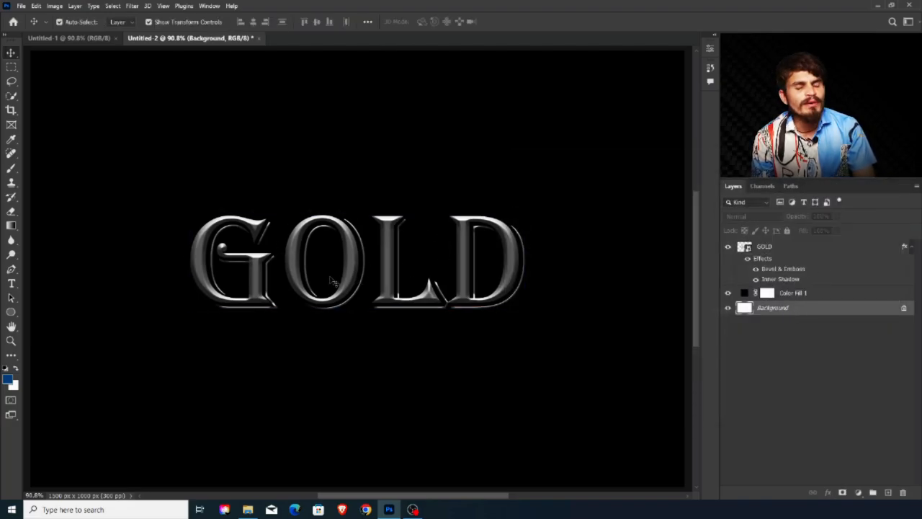
left_click(828, 247)
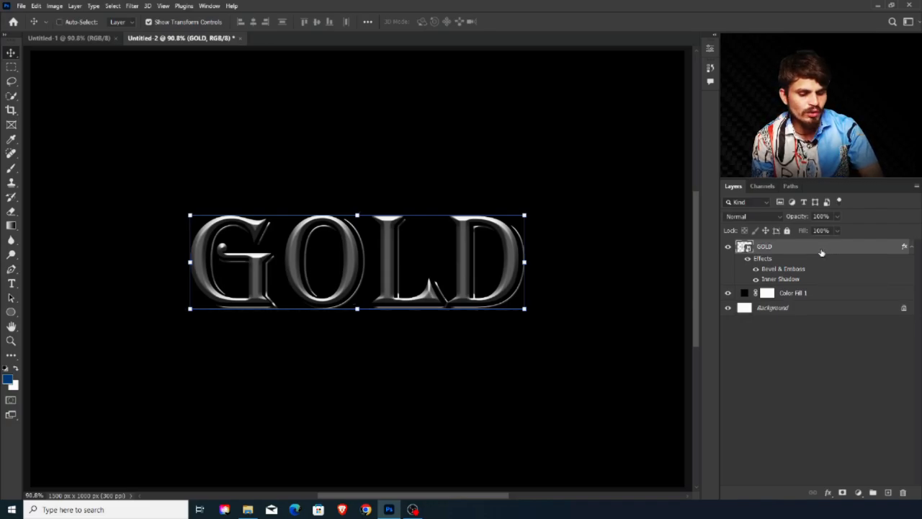
key("ctrl+g")
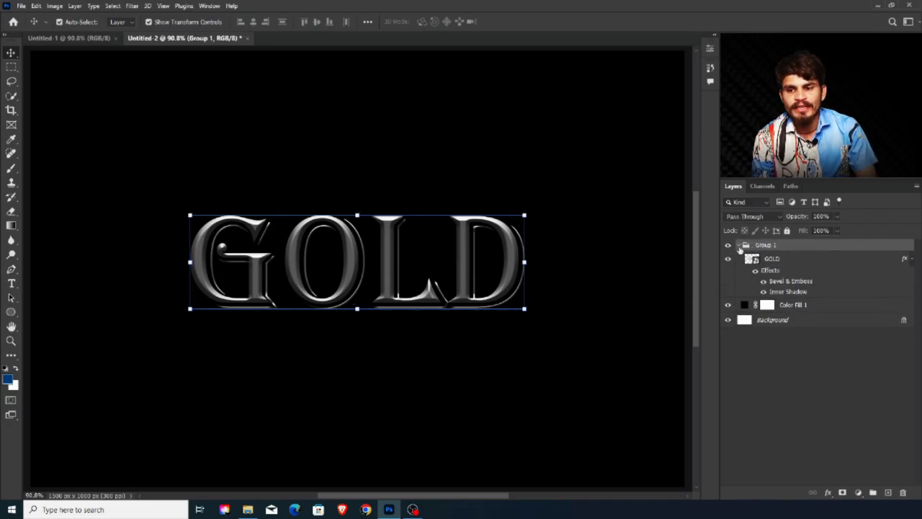
left_click(739, 245)
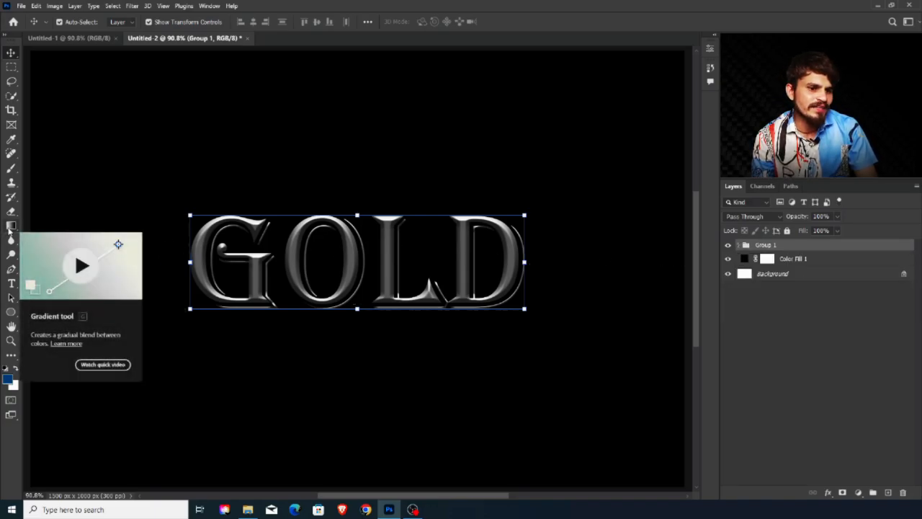
- Draw a vertical black-to-white gradient fill from near the canvas bottom up to the letters and clip it to Group 1
left_click(11, 227)
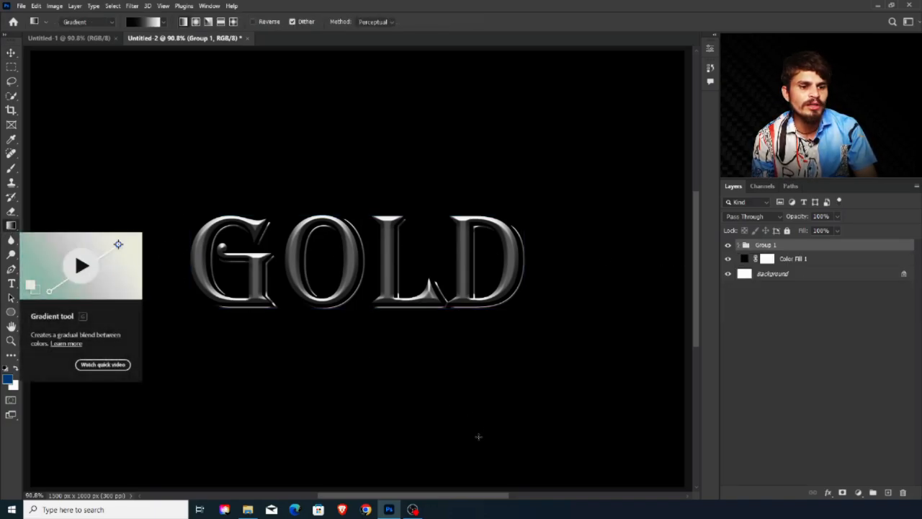
left_click(164, 22)
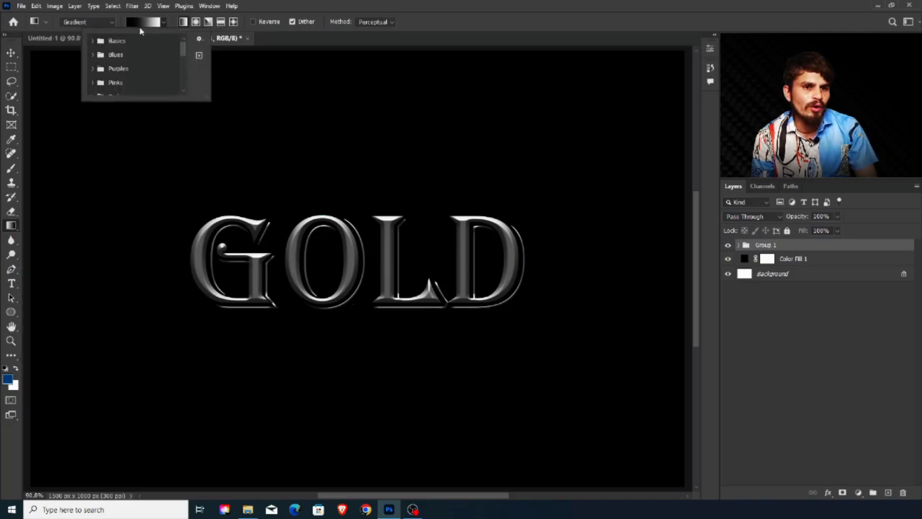
left_click(93, 44)
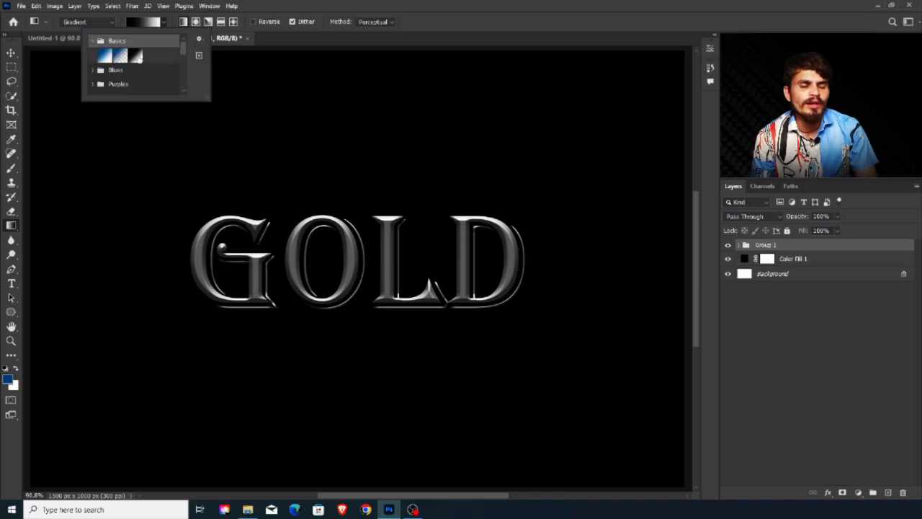
left_click(136, 56)
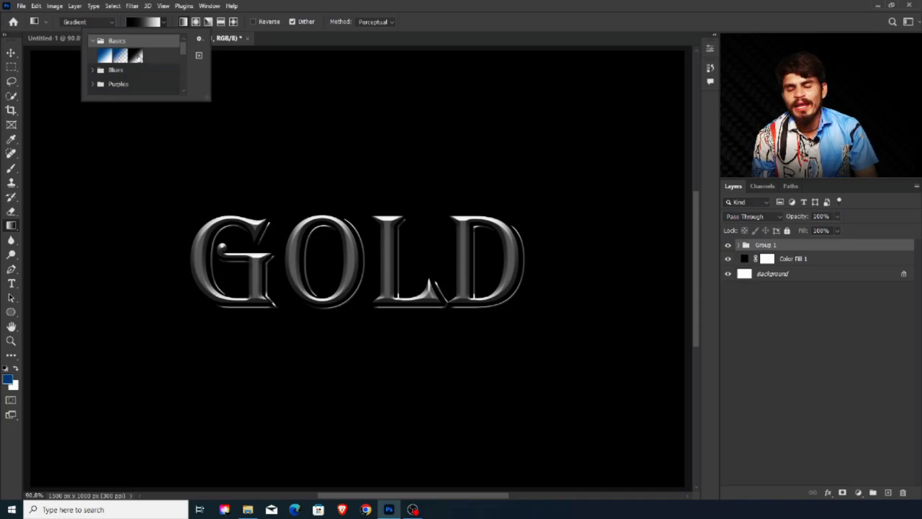
left_click(161, 24)
left_click_drag(374, 464, 375, 277)
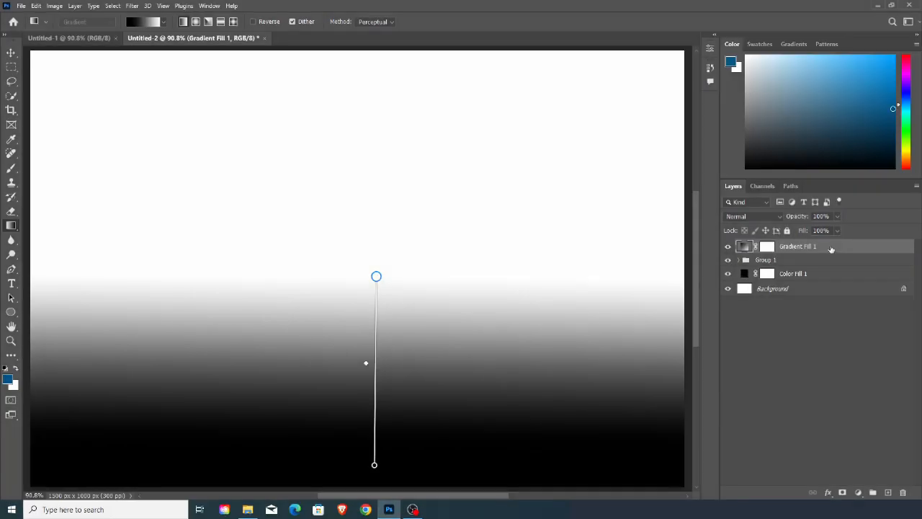
right_click(830, 249)
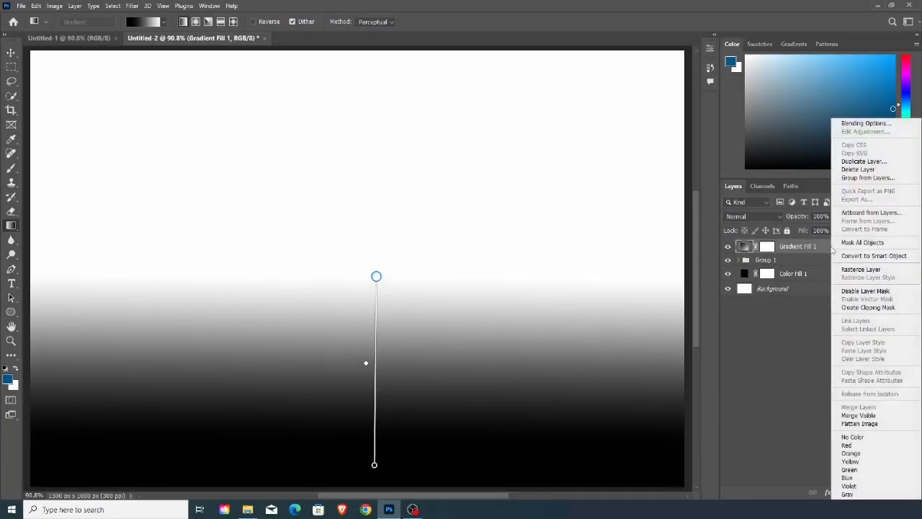
left_click(866, 308)
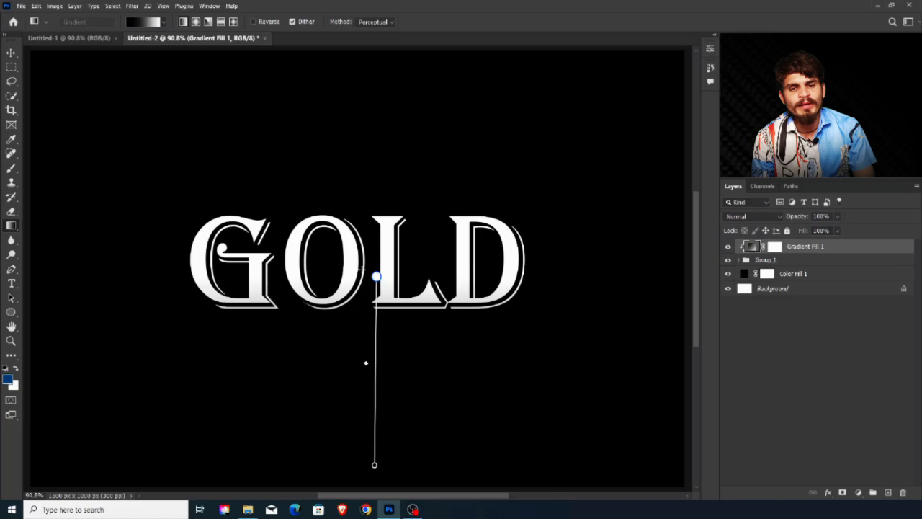
- Set the clipped gradient fill's blend mode to Overlay and raise its white end to the upper half of the letters
left_click(758, 217)
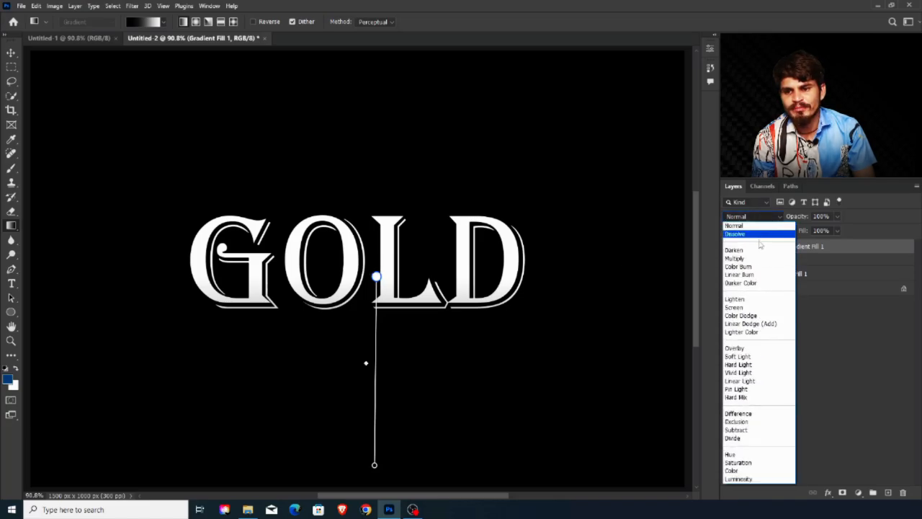
left_click(754, 349)
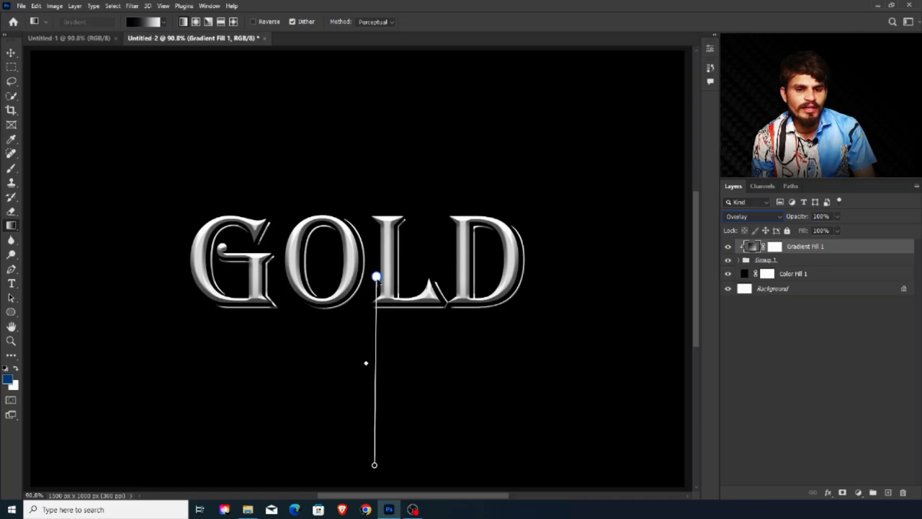
left_click_drag(375, 277, 374, 250)
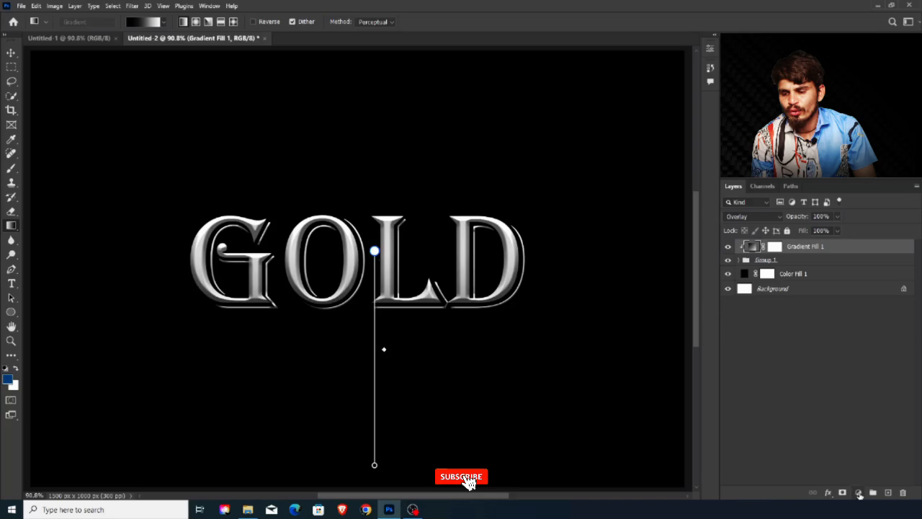
- Add a Gradient Map adjustment layer and import the Gold Gradient preset file into its gradient editor
left_click(859, 494)
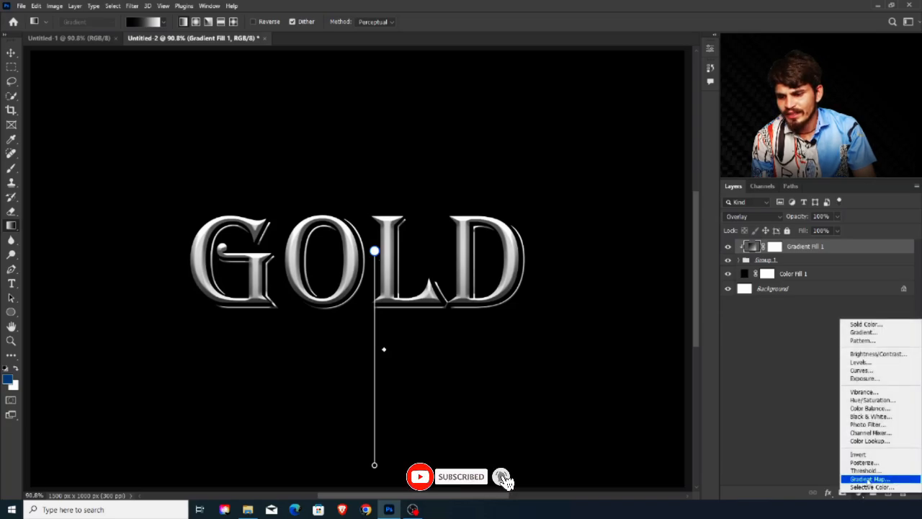
left_click(878, 480)
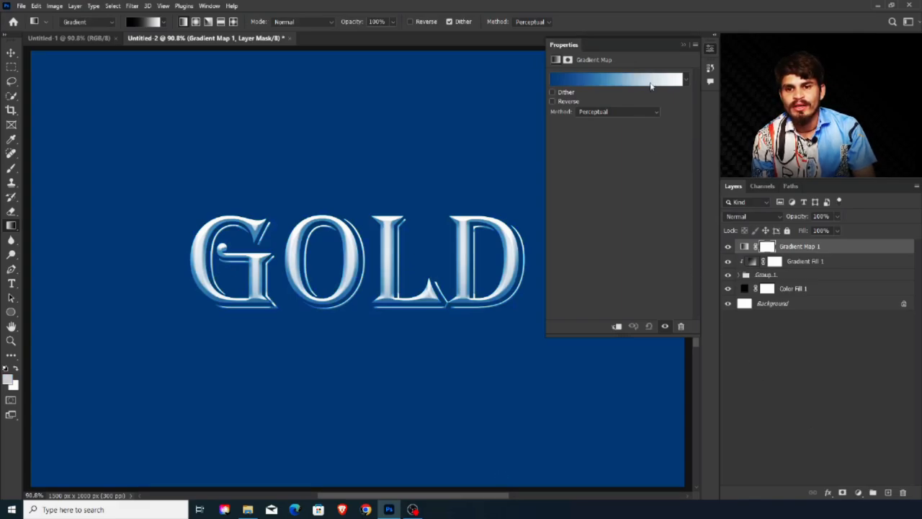
left_click(683, 80)
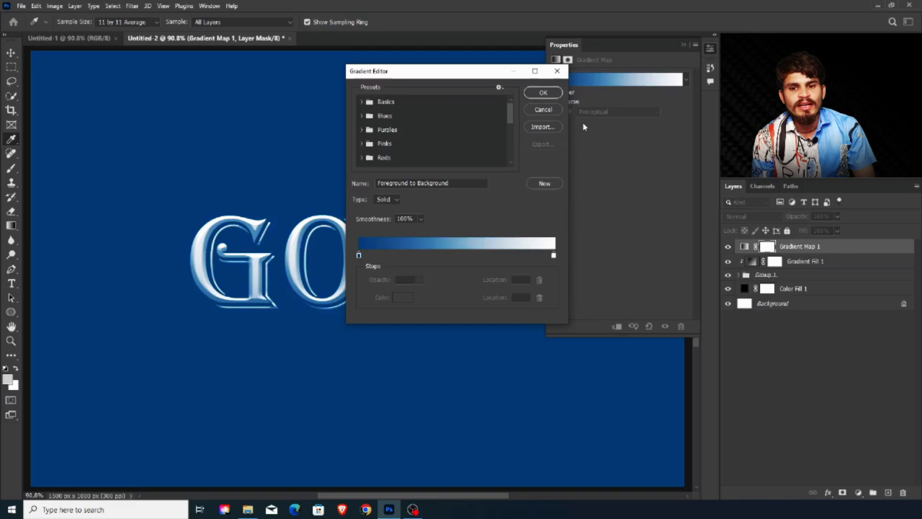
left_click(543, 127)
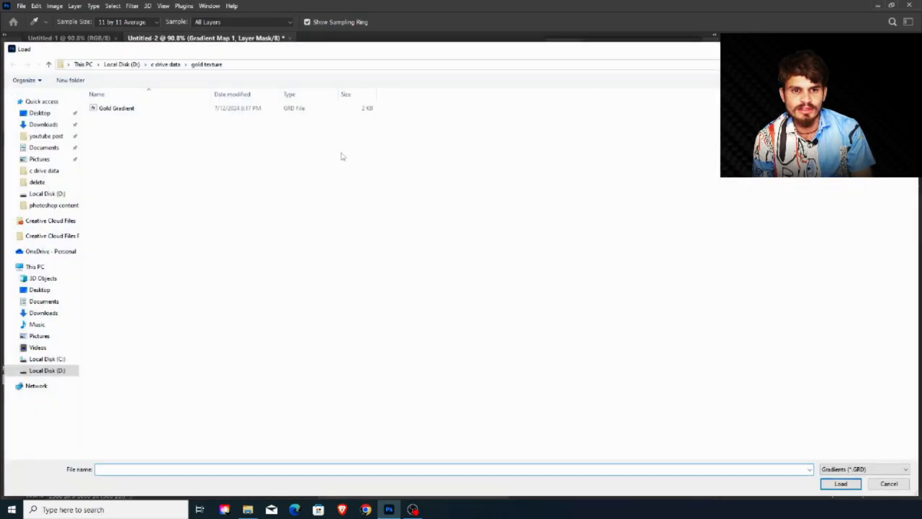
left_click(144, 110)
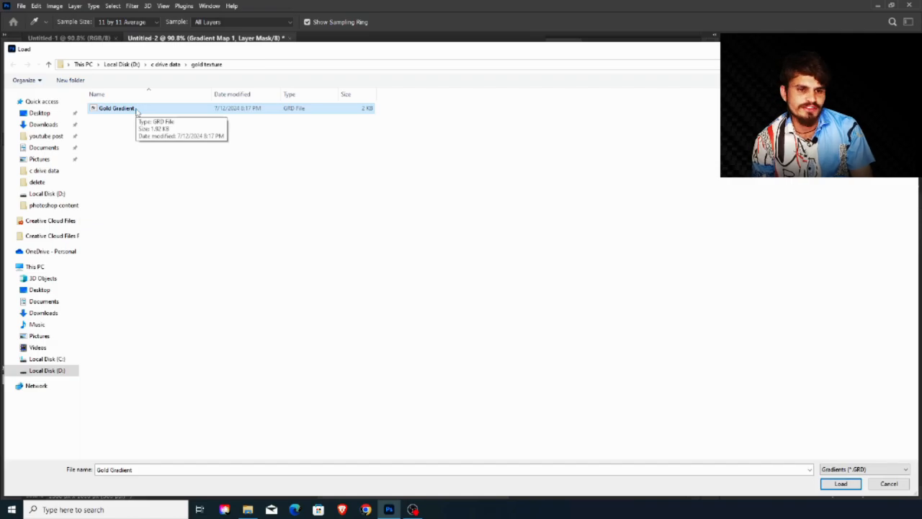
left_click(841, 484)
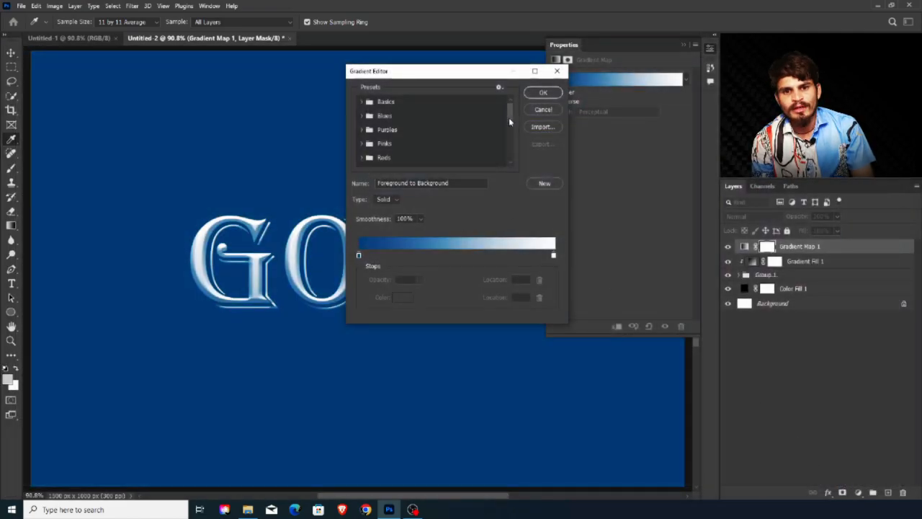
- Apply the TextureGuys_RenoGold preset from the Gold Gradient folder to the gradient map and clip that layer to the ones below
left_click_drag(510, 117, 512, 177)
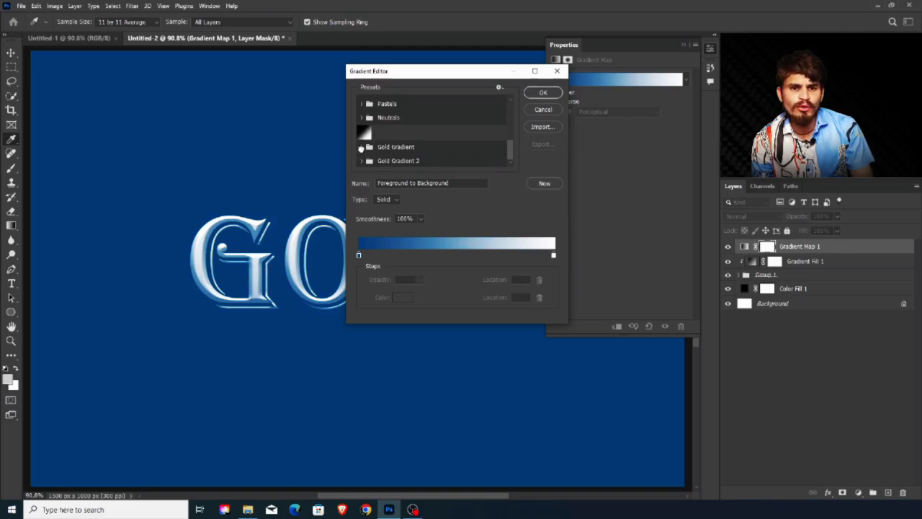
left_click(362, 147)
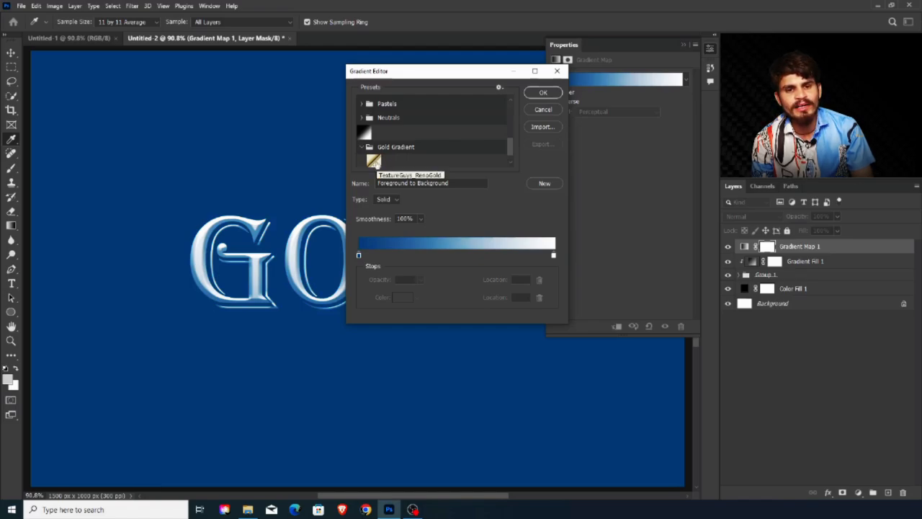
left_click(373, 161)
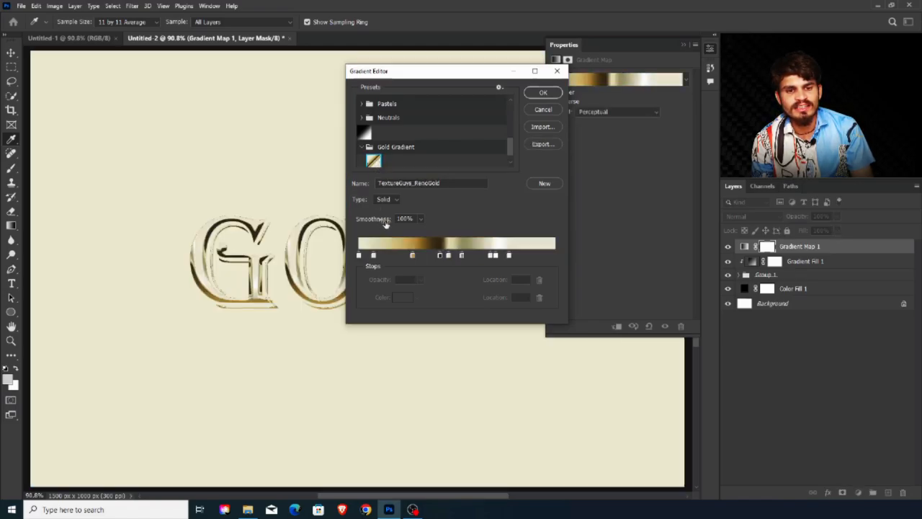
left_click(544, 95)
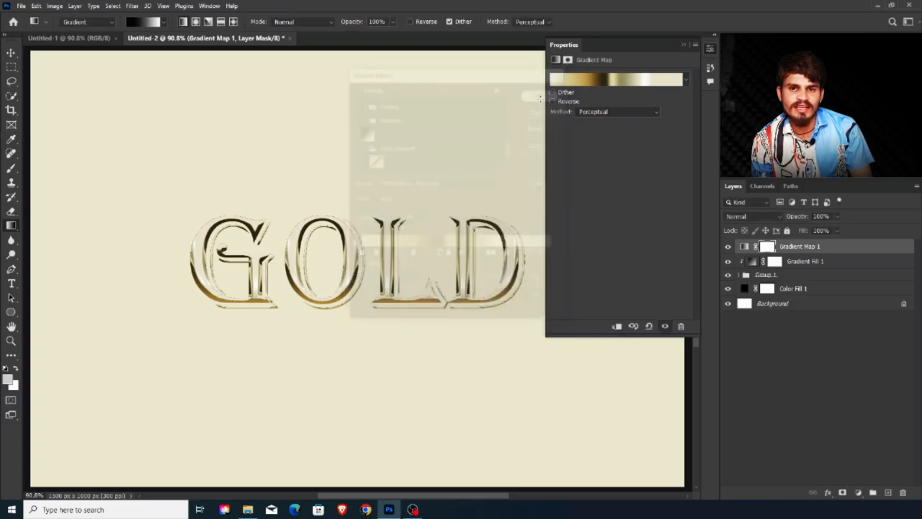
left_click(710, 48)
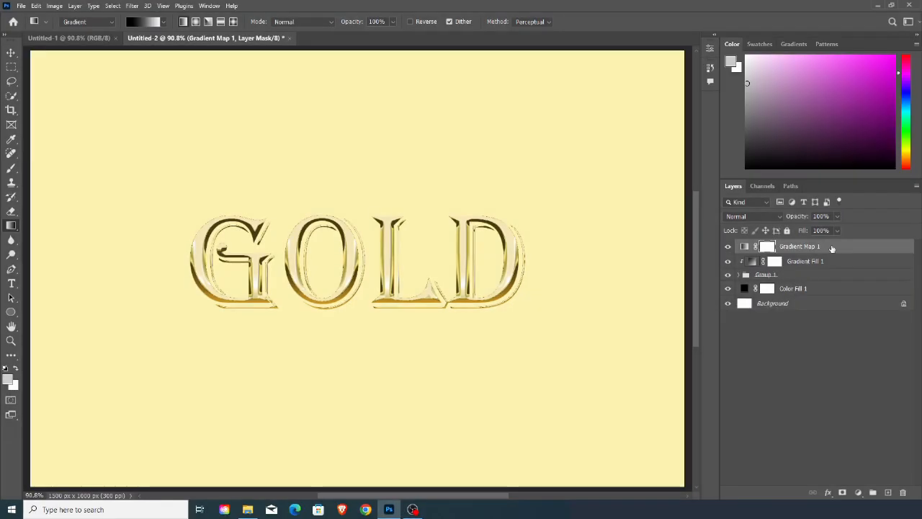
right_click(821, 248)
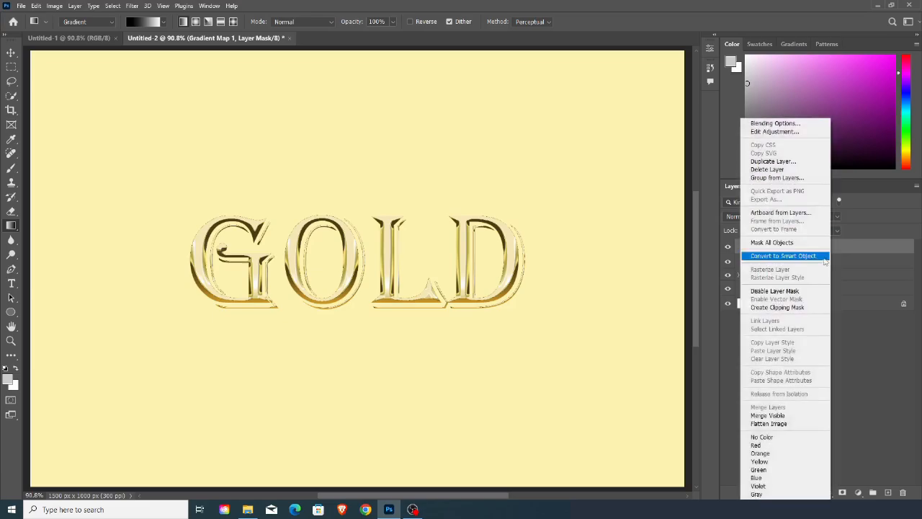
left_click(787, 307)
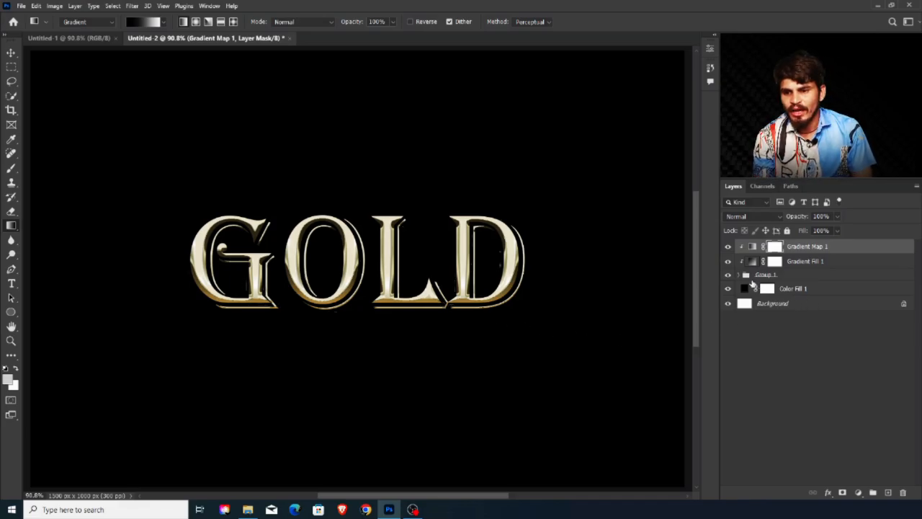
- Reposition Gradient Fill 1 so its white end sits above the letters and its black end below them, slightly slanted
left_click(752, 262)
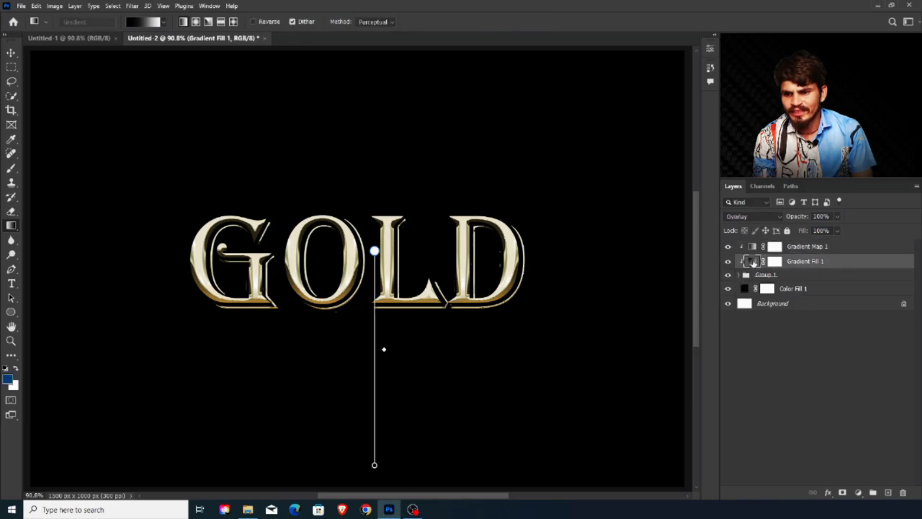
mouse_move(373, 250)
left_mouse_down()
mouse_move(360, 211)
mouse_move(373, 179)
left_mouse_up()
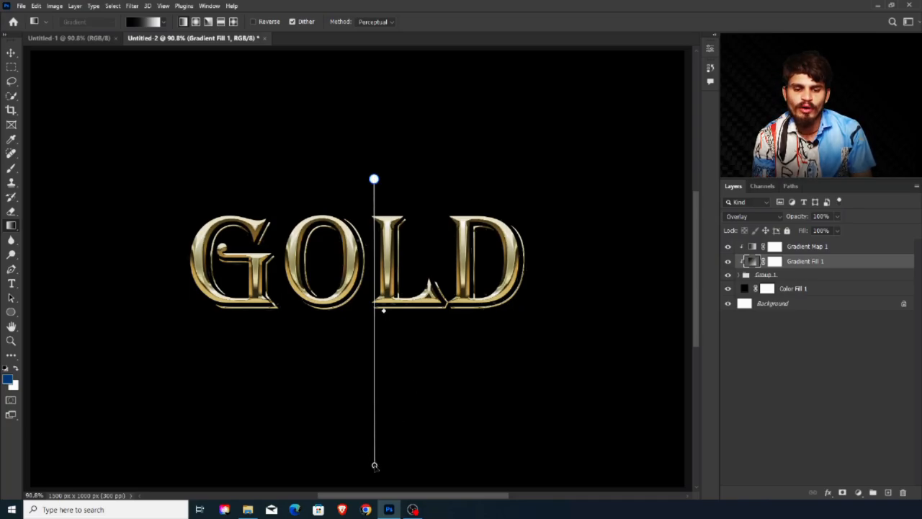
mouse_move(374, 464)
left_mouse_down()
mouse_move(383, 434)
mouse_move(412, 408)
mouse_move(407, 384)
mouse_move(539, 364)
mouse_move(231, 388)
mouse_move(288, 376)
mouse_move(401, 391)
mouse_move(394, 393)
left_mouse_up()
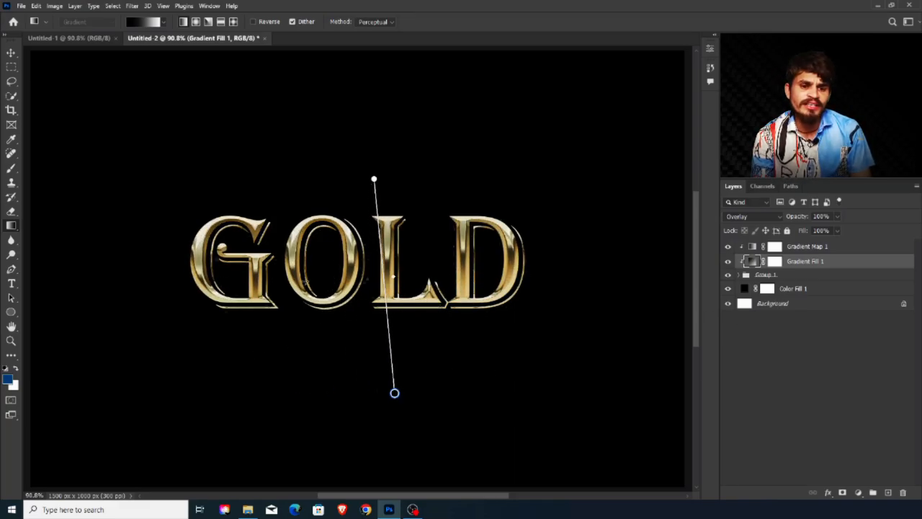
- Expand Group 1 and open the contents of the GOLD smart object for editing
left_click(736, 279)
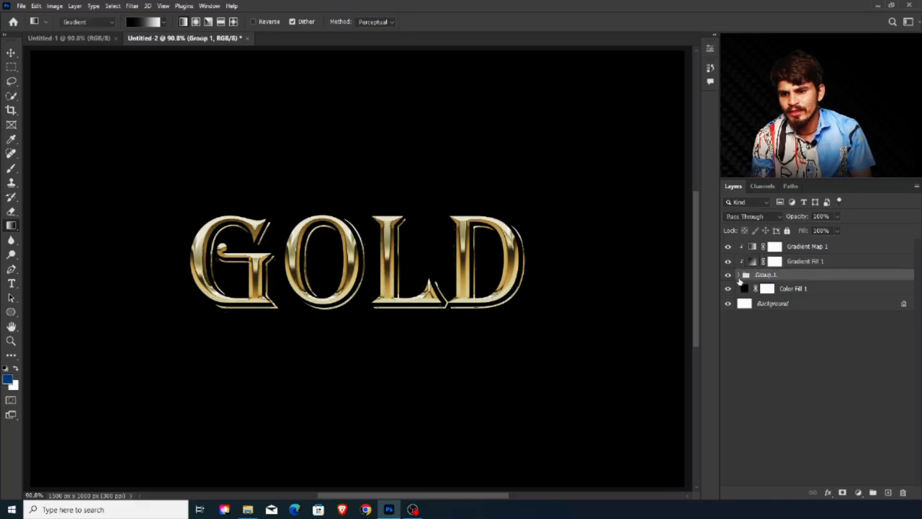
left_click(739, 275)
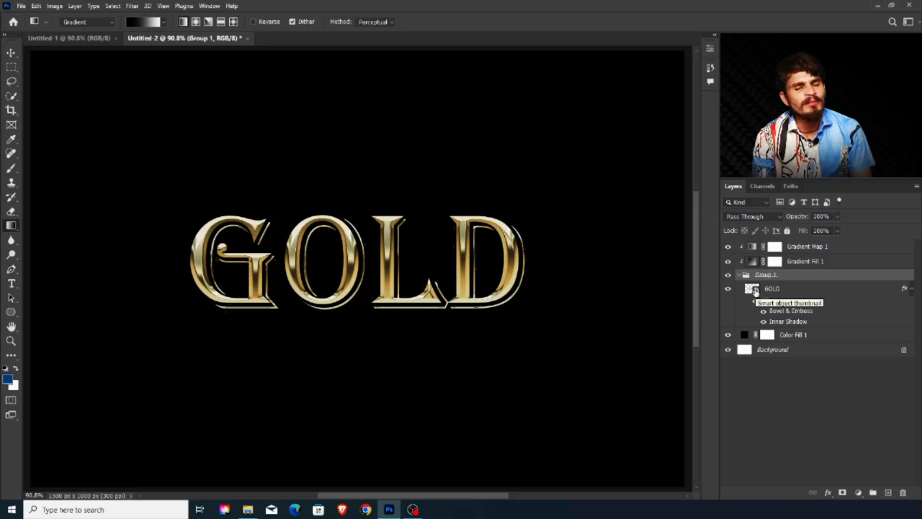
double_click(752, 289)
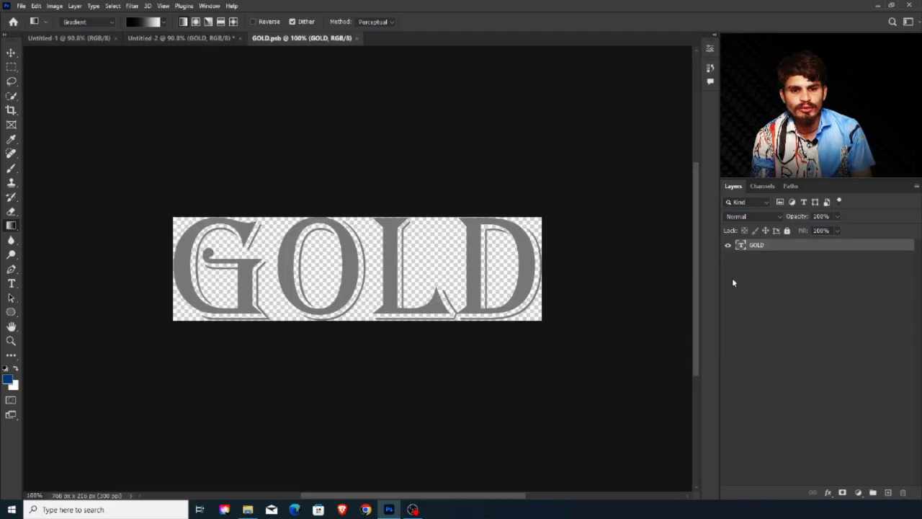
- Replace the word in the smart object's text layer with TEXT, save the contents, and return to the Untitled-2 document
double_click(740, 246)
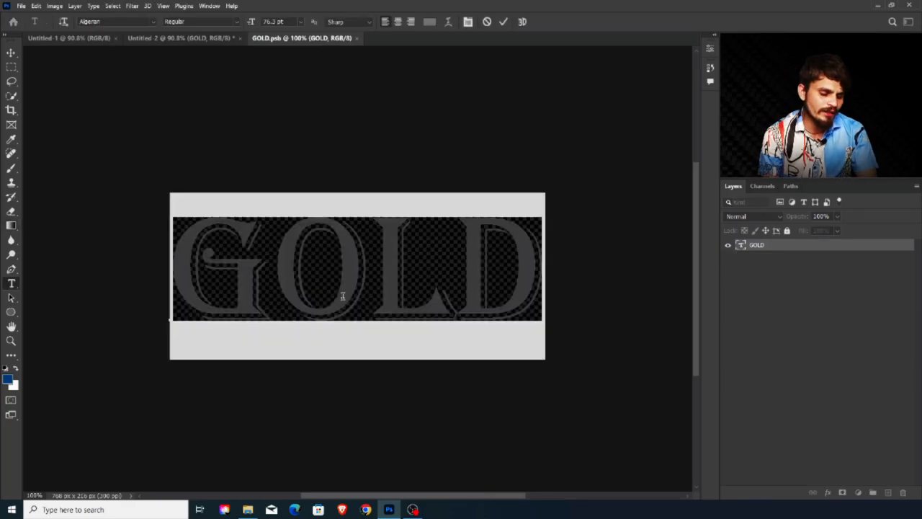
type("TEXT")
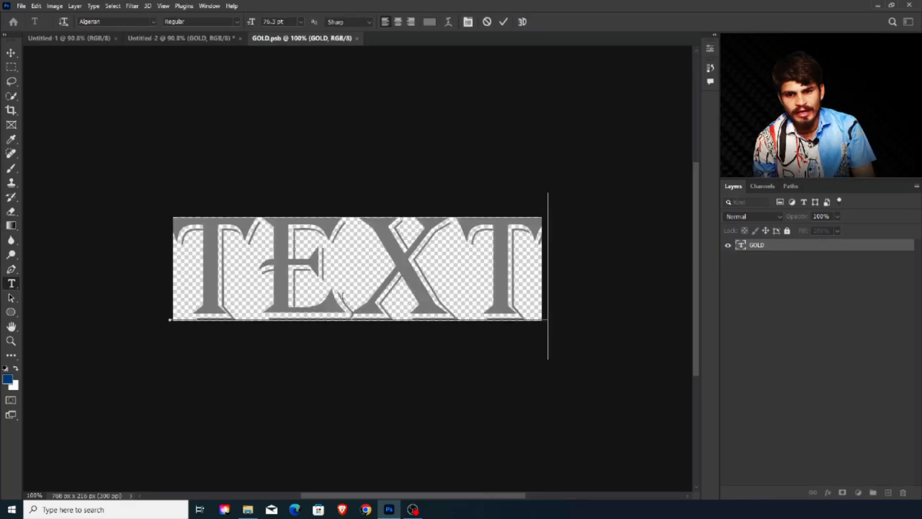
key("ctrl")
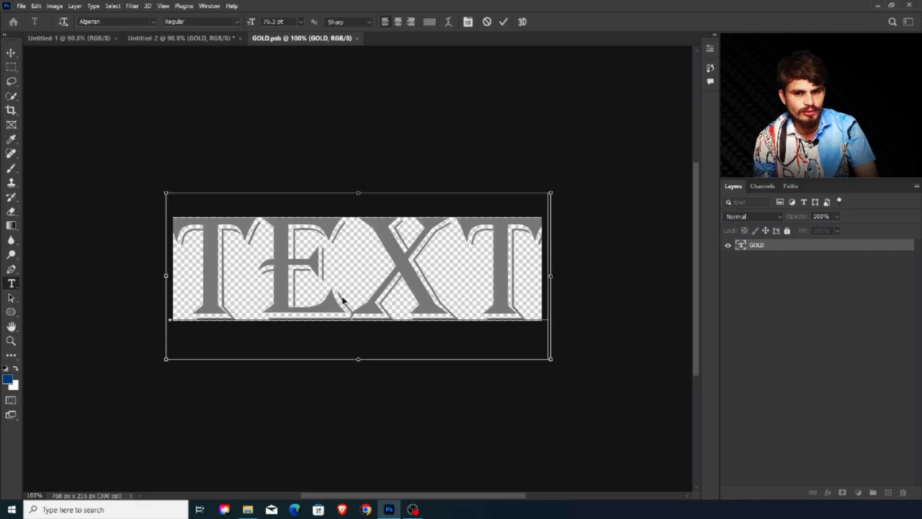
key("ctrl+Return")
key("g")
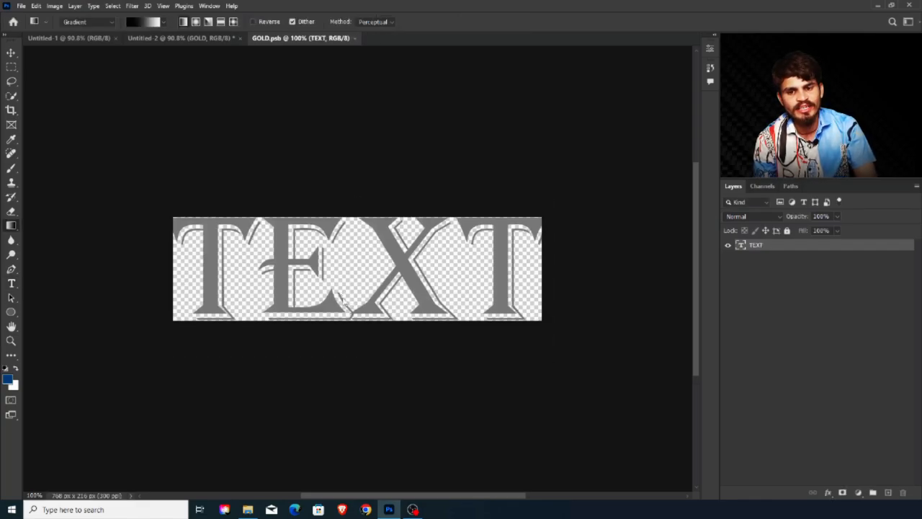
left_click(196, 39)
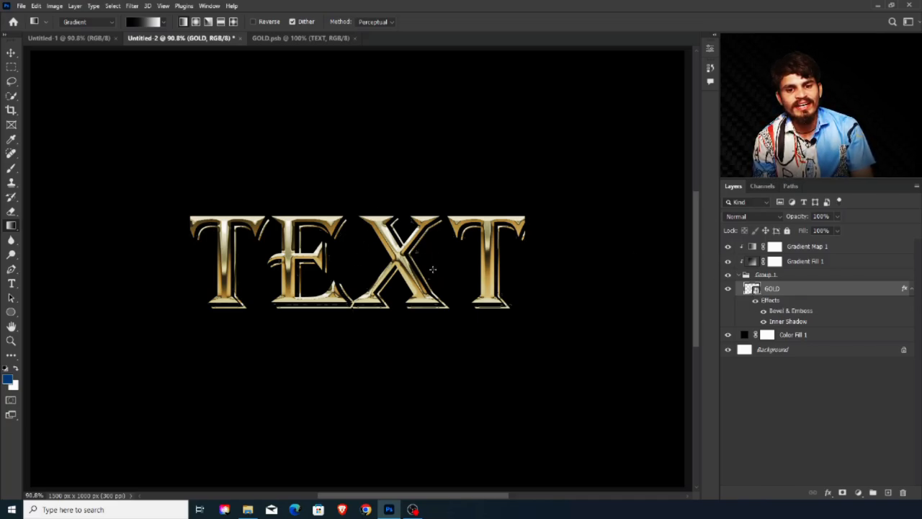
- Show only the white Background layer for comparison, then restore the visibility of all the gold effect layers
left_click(728, 350, "alt")
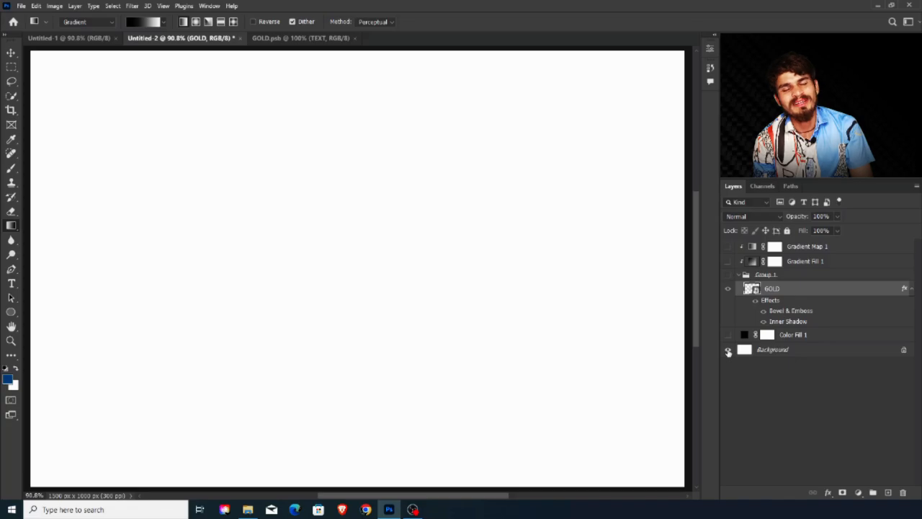
left_click(727, 350, "alt")
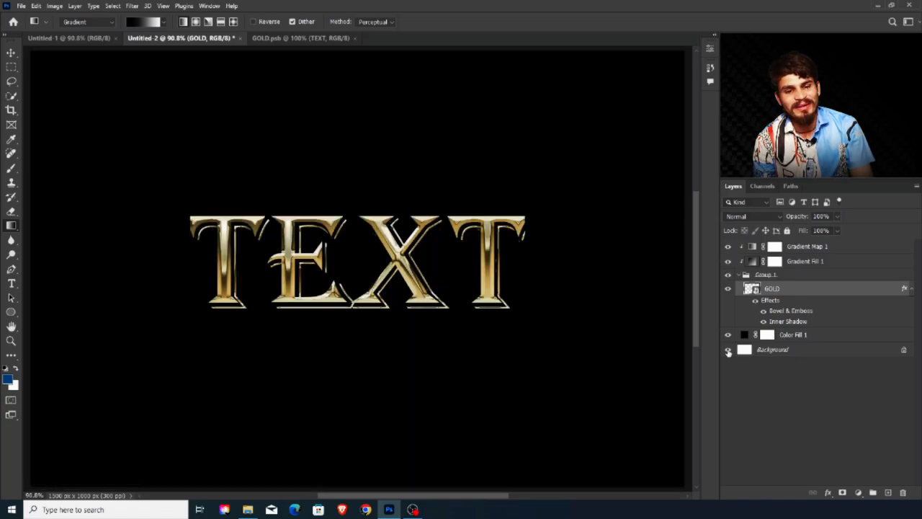